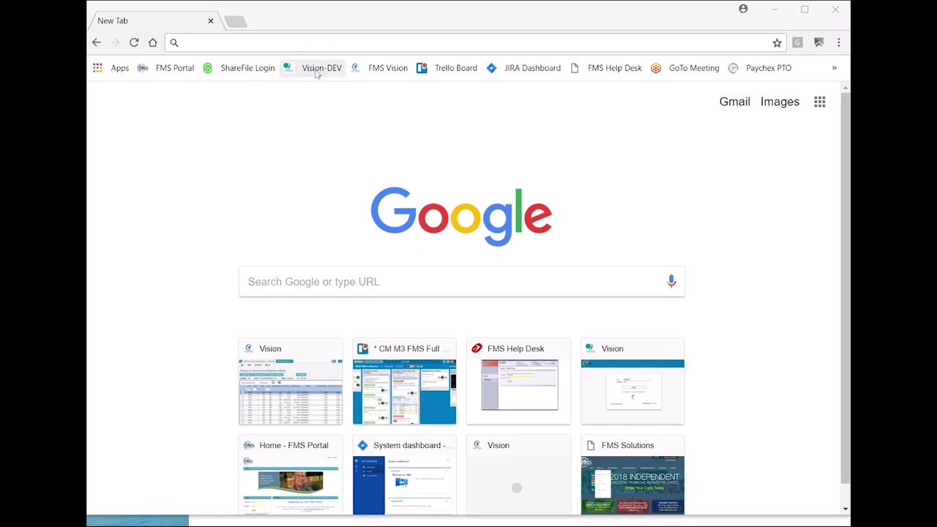
Open the FMS Vision site and log on with the user ID and account password.
left_click(384, 72)
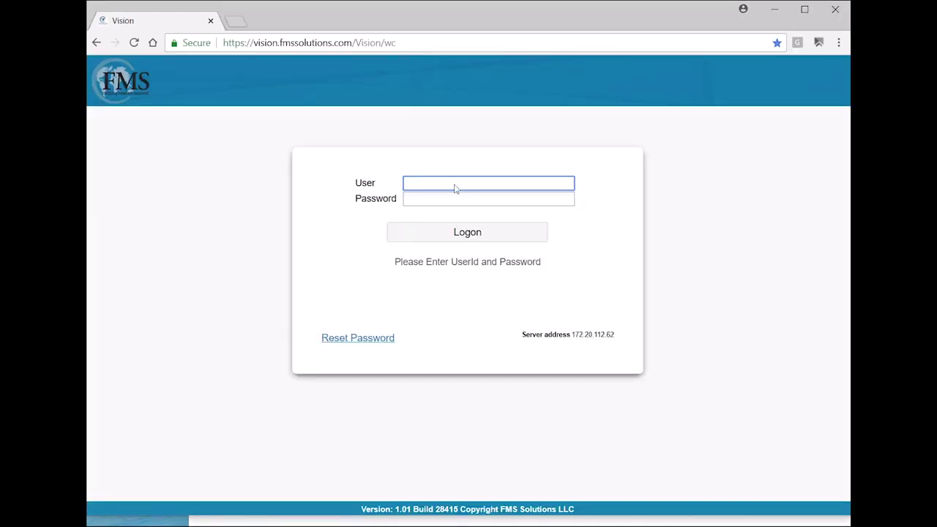
type("FMSMDD")
key("Tab")
type("******")
key("Return")
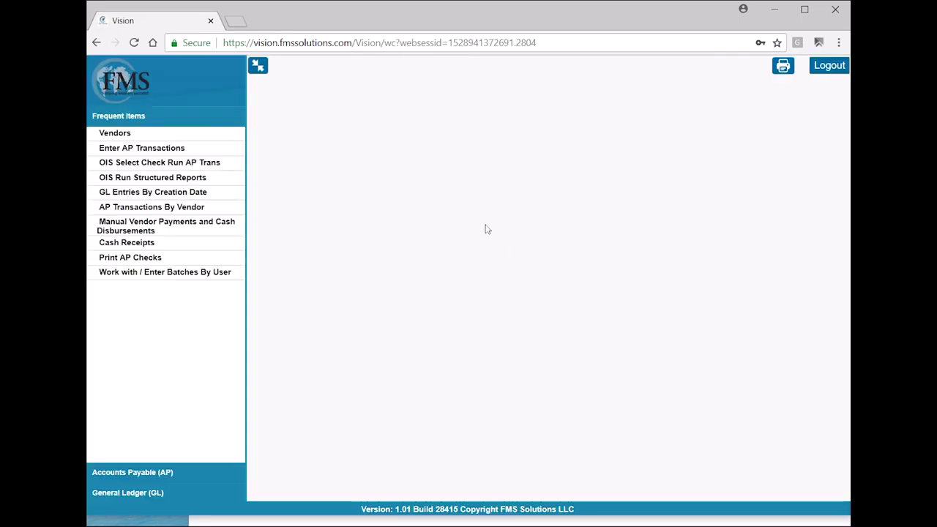
Open Cash Receipts entry from the General Ledger transactions.
left_click(112, 494)
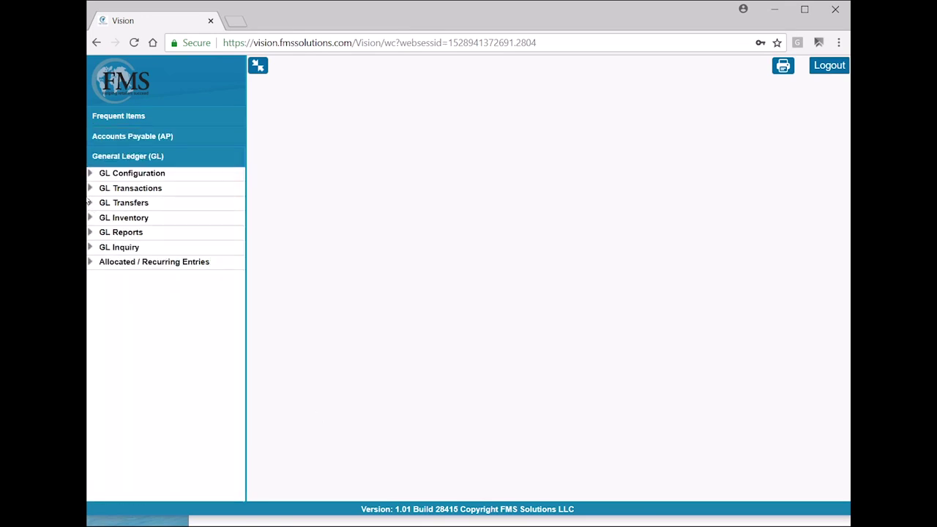
left_click(92, 190)
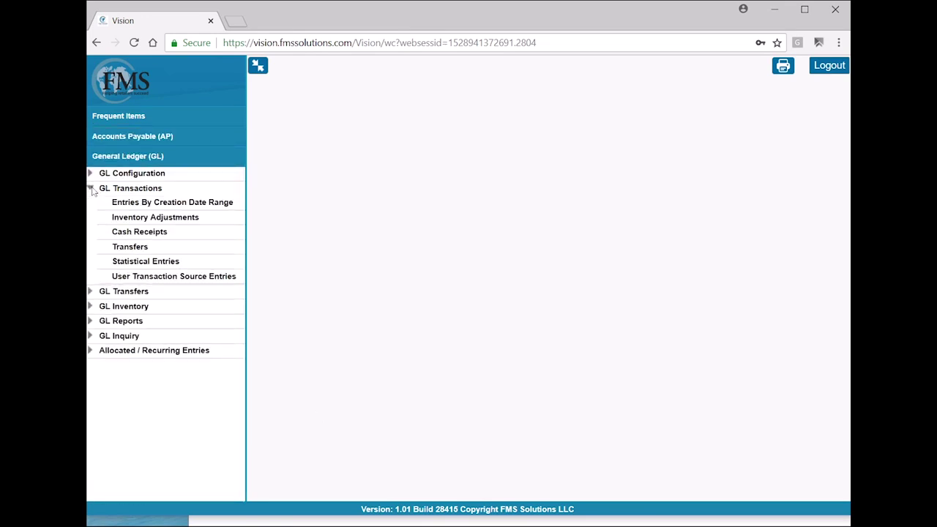
left_click(138, 233)
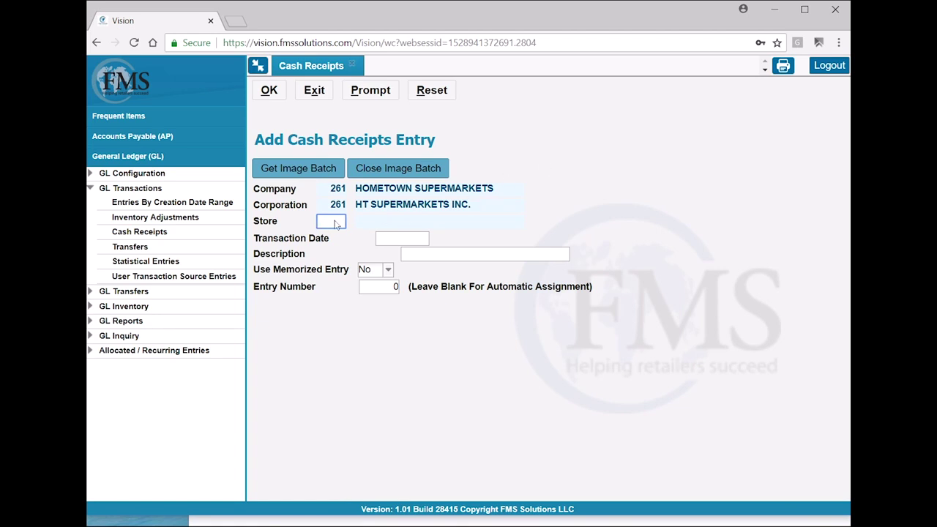
Create a cash receipts entry for store 261 dated 06/15/18 with description Deposit, leaving the header statistics unfilled.
type("261")
key("Tab")
type("061518")
key("Tab")
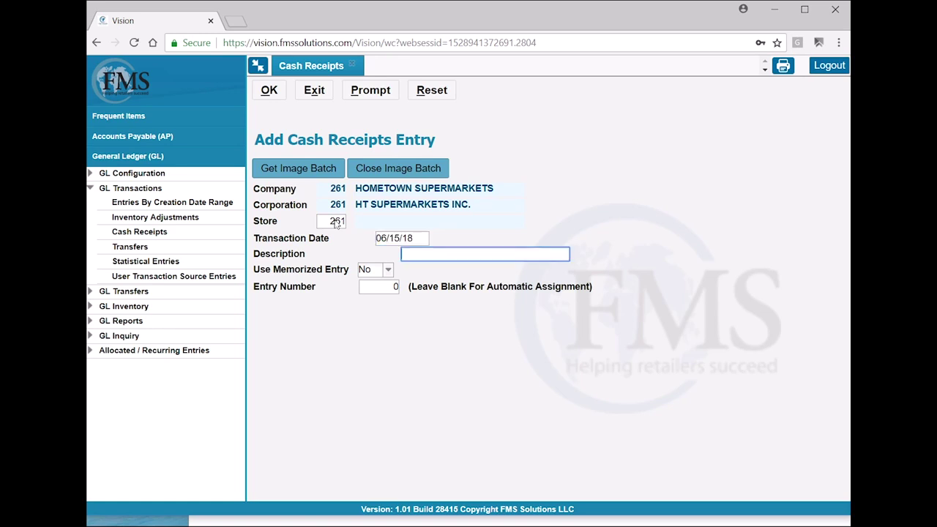
type("Depsoit")
key("BackSpace")
key("BackSpace")
key("BackSpace")
type("osit")
key("Return")
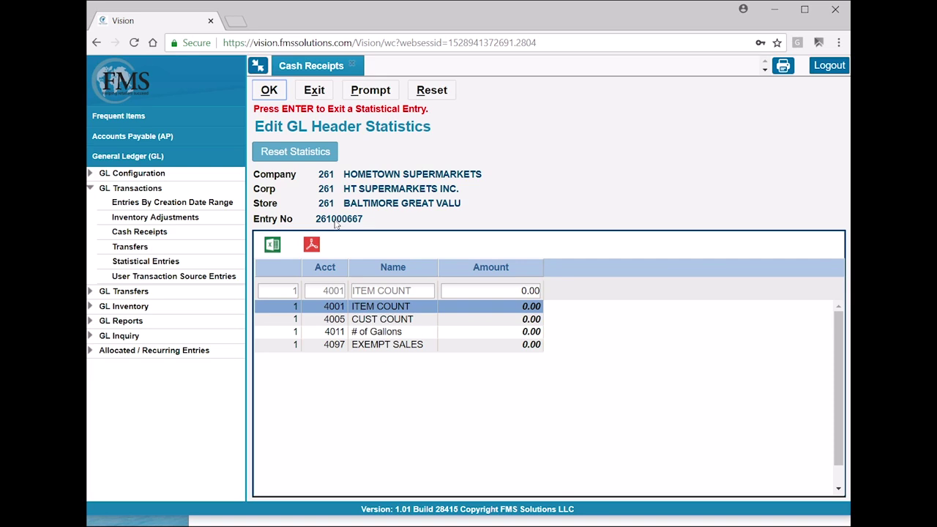
key("Return")
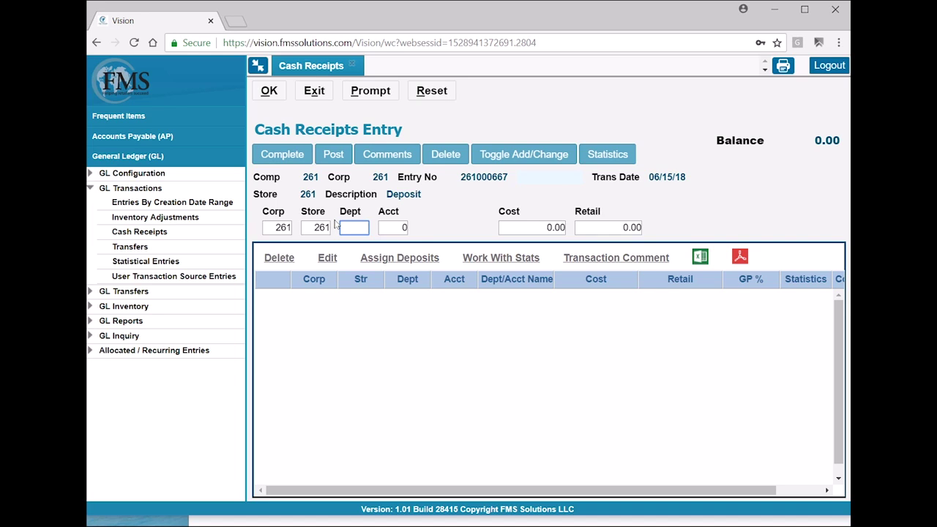
Add a cash in bank line for department 1, account 1101, with a cost of 1000.00.
type("1")
key("Tab")
type("1101")
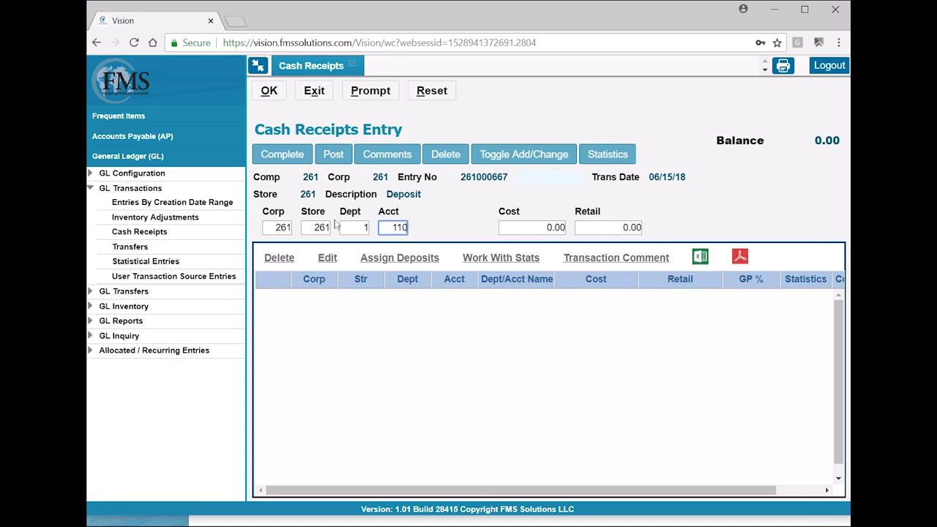
key("Tab")
type("1000")
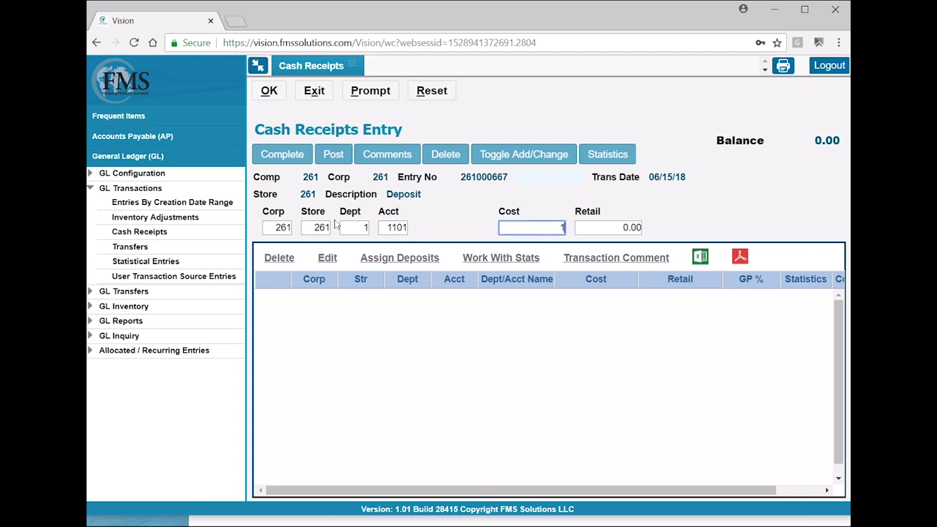
type(".00")
key("Return")
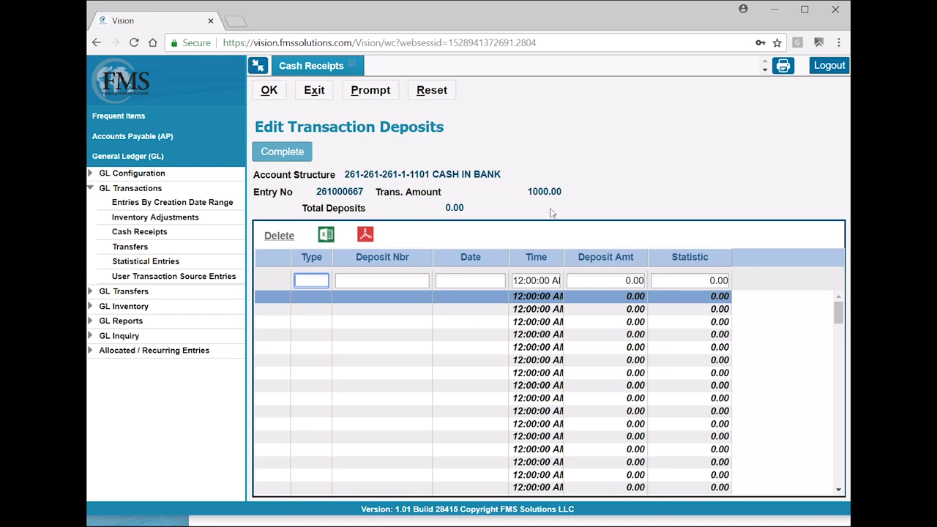
Look up deposit code CK and select Check Deposits as the type of the first deposit line.
double_click(308, 283)
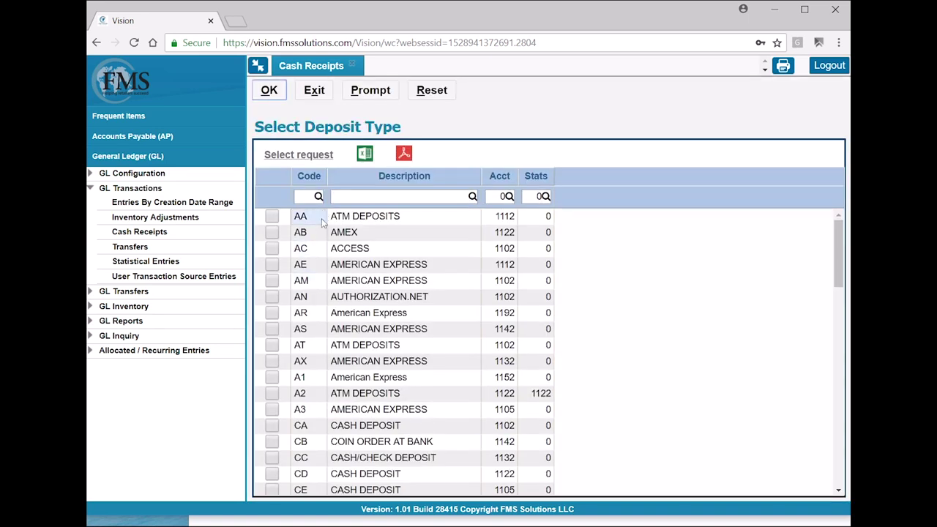
left_click(304, 198)
type("ck")
key("Return")
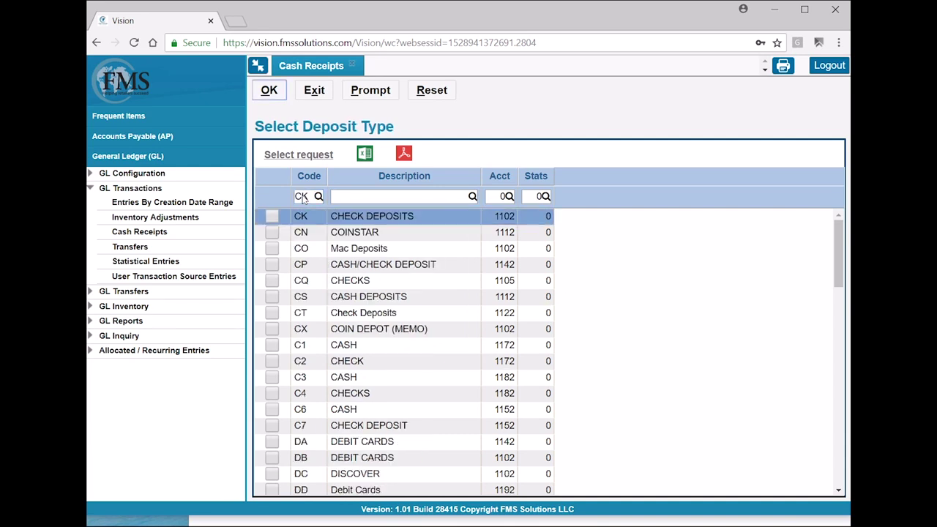
left_click(271, 217)
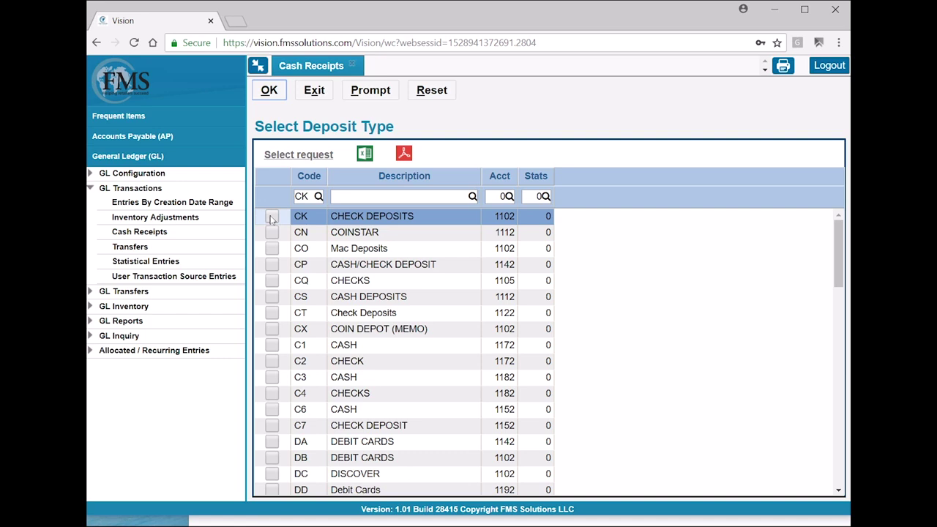
left_click(285, 156)
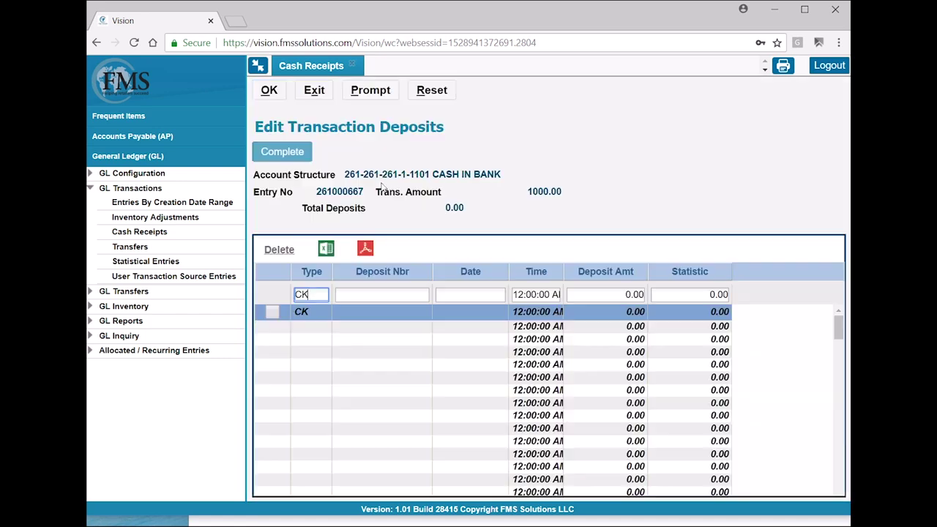
Set the check deposit's number to 1 and return to the cash receipts entry.
left_click(355, 283)
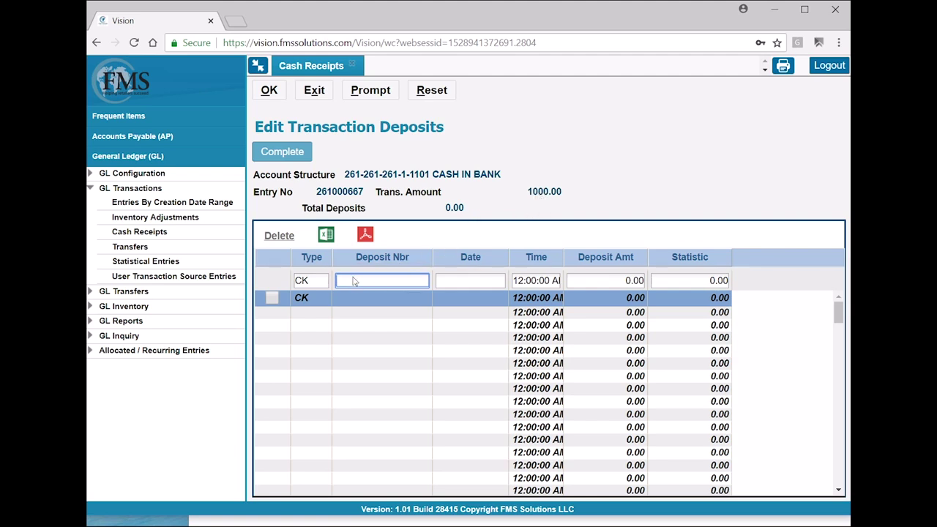
type("1")
key("Return")
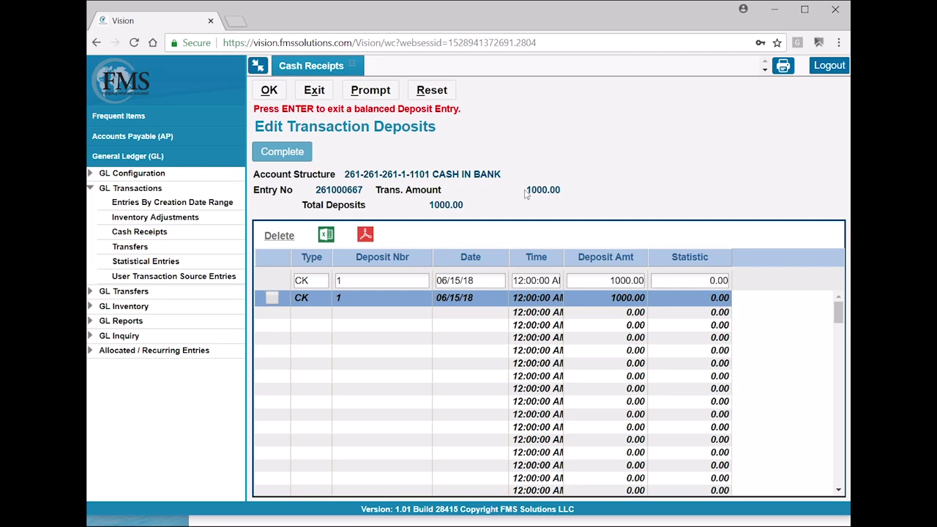
key("Return")
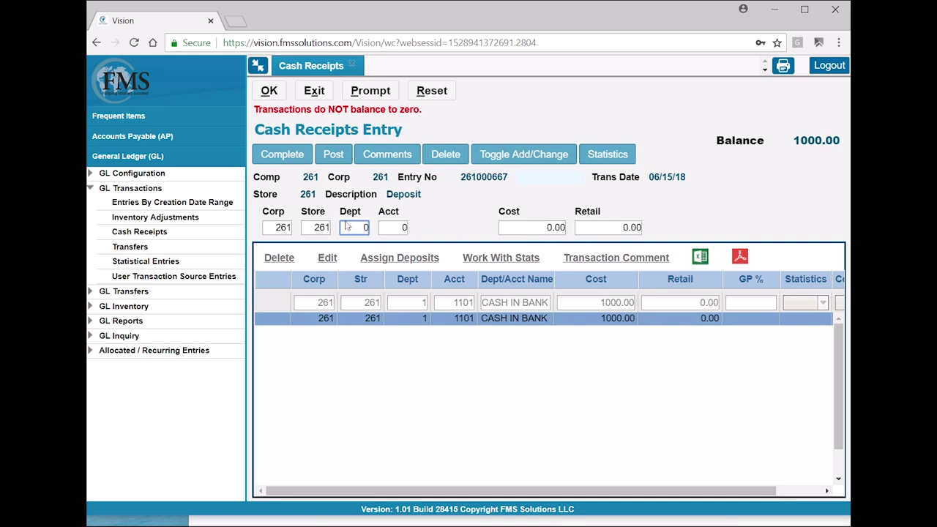
Add a grocery purchases line for department 100, account 4310, with a cost of -500.
type("100")
key("Tab")
type("4310")
key("Tab")
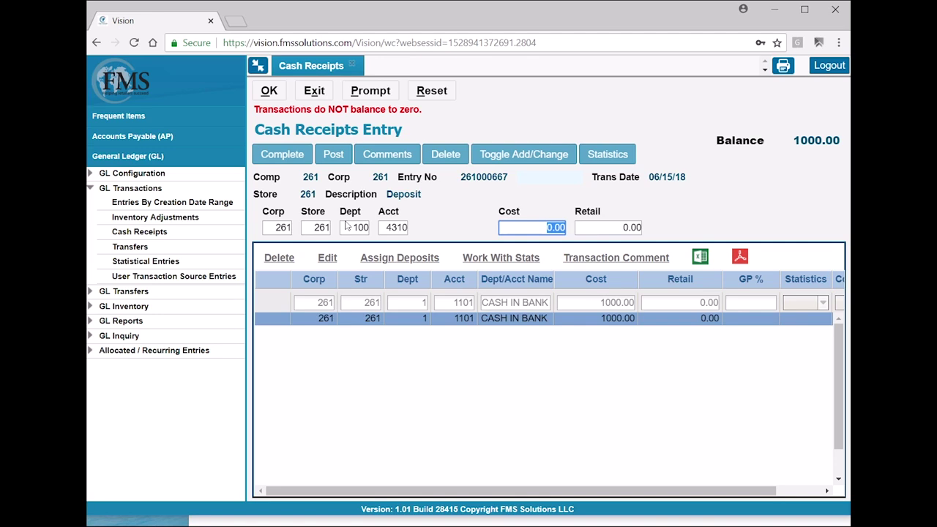
type("1")
type("500")
type(".")
key("Return")
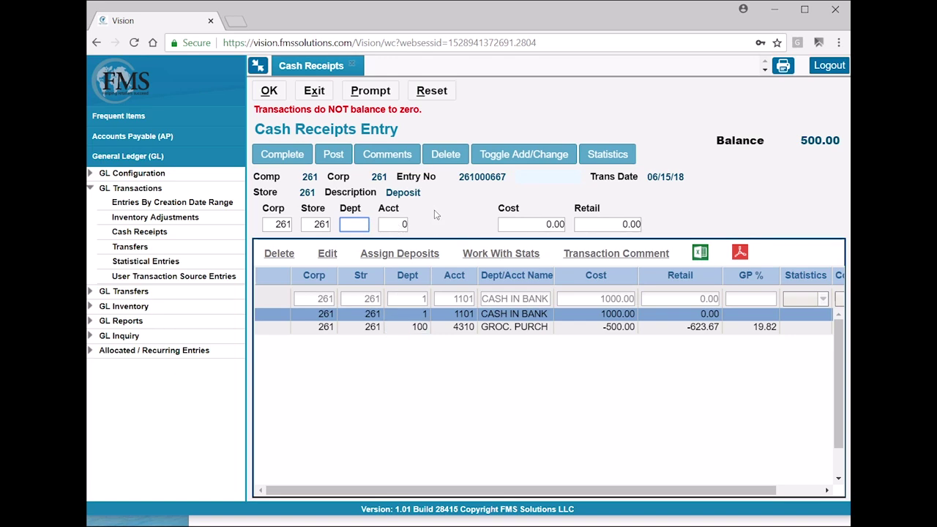
Add a meat purchases line for department 400, account 4310, with a cost of -200.
type("400")
key("Tab")
type("4310")
key("Tab")
type("-200")
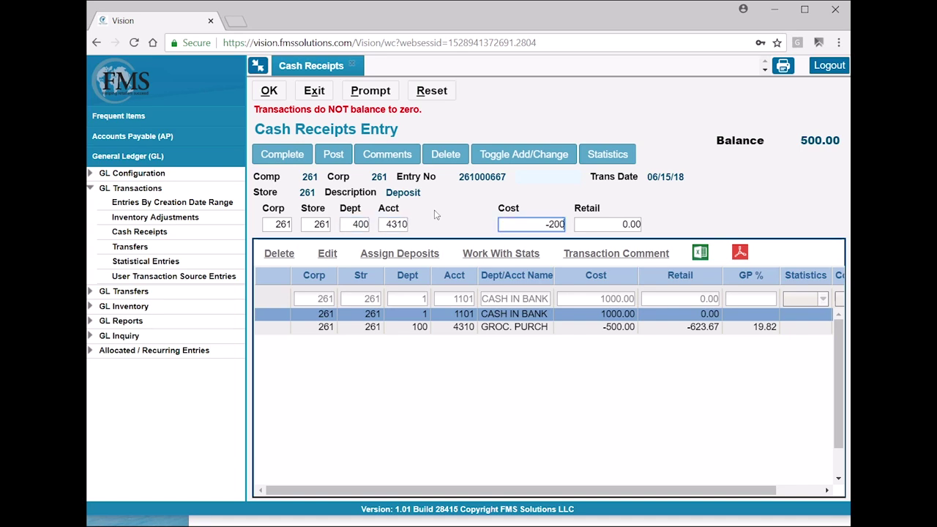
key("Tab")
key("Return")
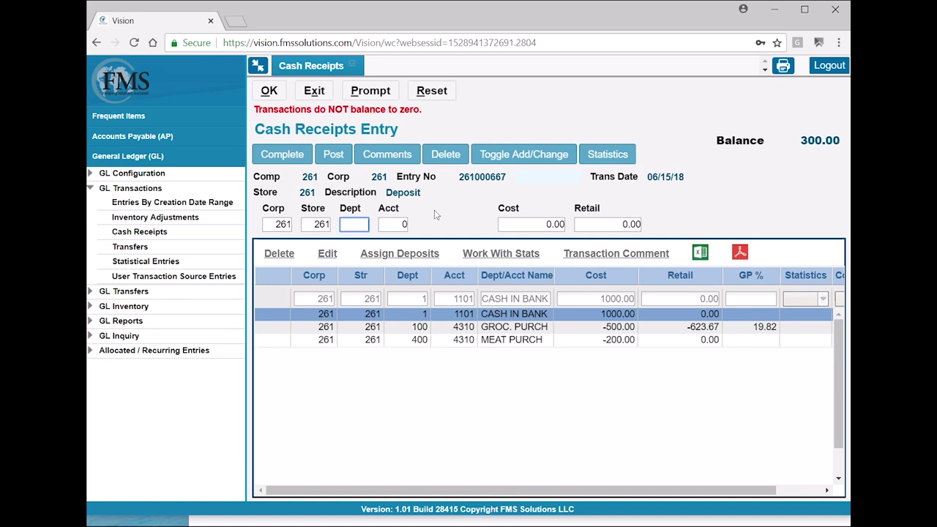
Add a produce purchases line for department 600, account 4310, with a cost of -200.
type("600")
key("Tab")
type("4310")
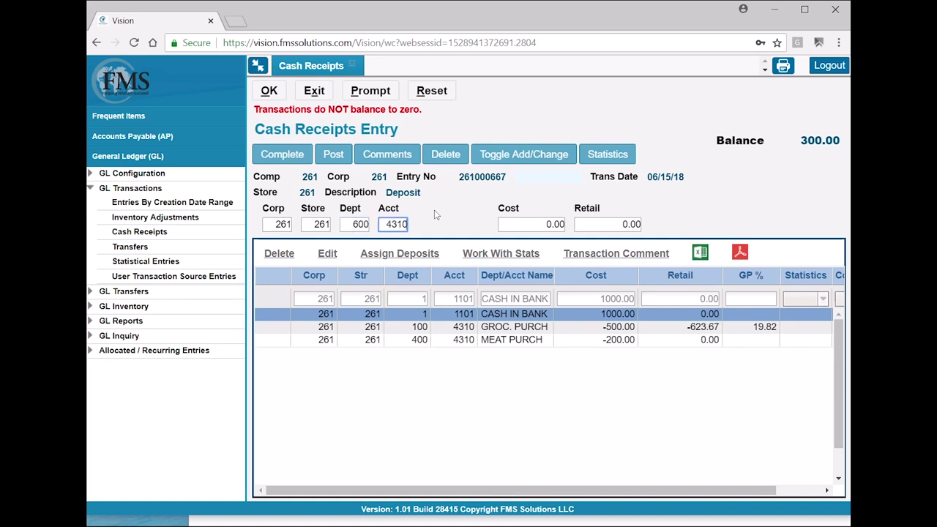
key("Tab")
type("-200")
key("Tab")
key("Return")
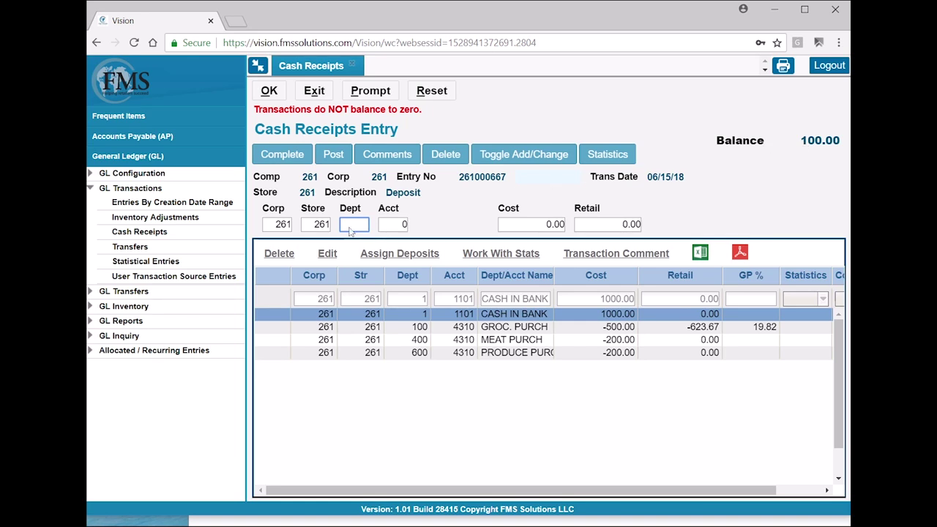
Add a deli purchases line for department 500, account 4310, with a cost of -200.
type("500")
key("Tab")
type("4310")
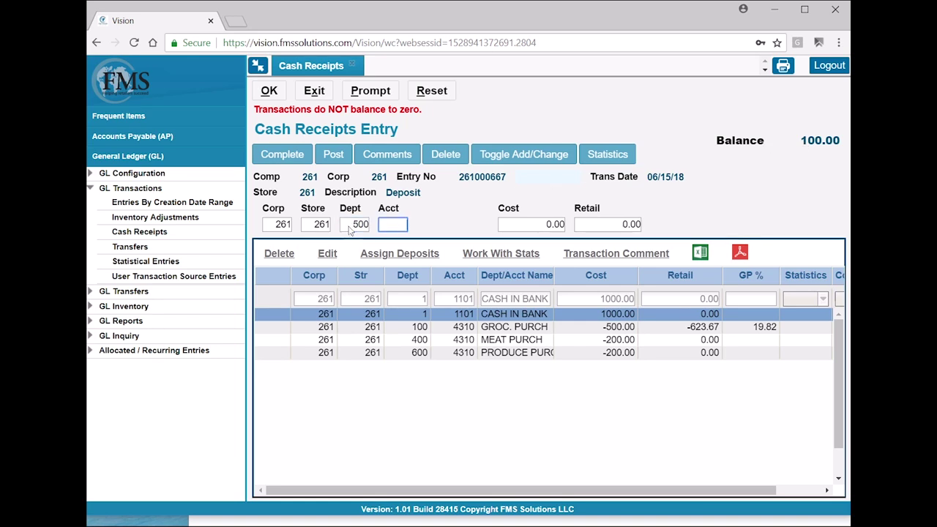
key("Tab")
type("-200")
key("Tab")
key("Return")
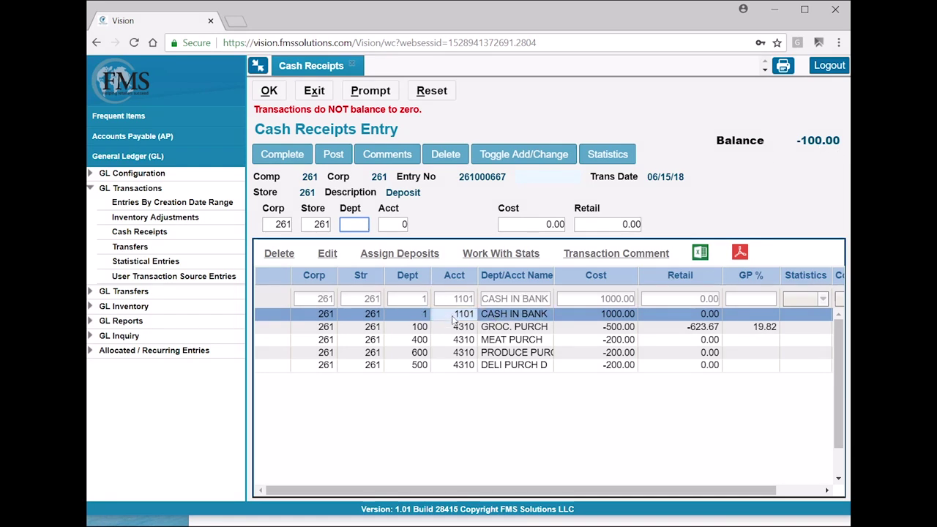
Switch the entry to change mode and set the deli purchases line's cost to -100.
left_click(510, 157)
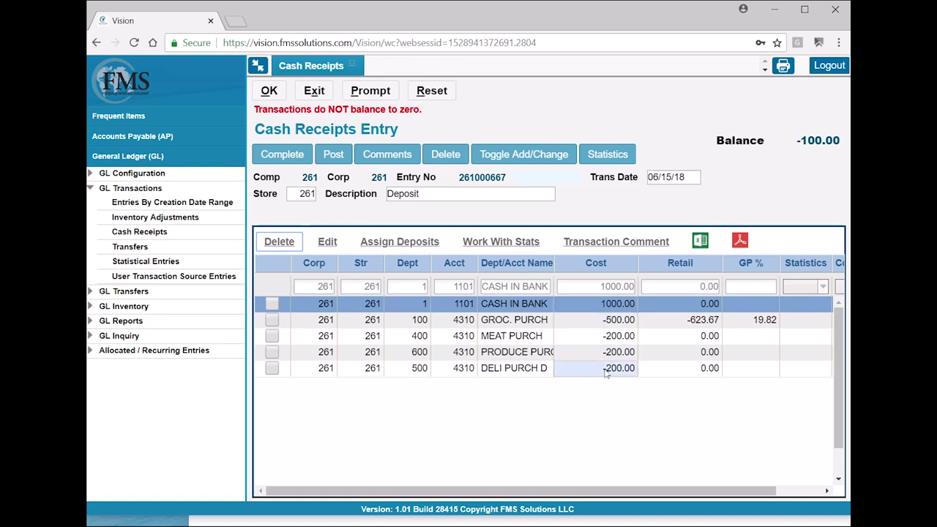
left_click(272, 369)
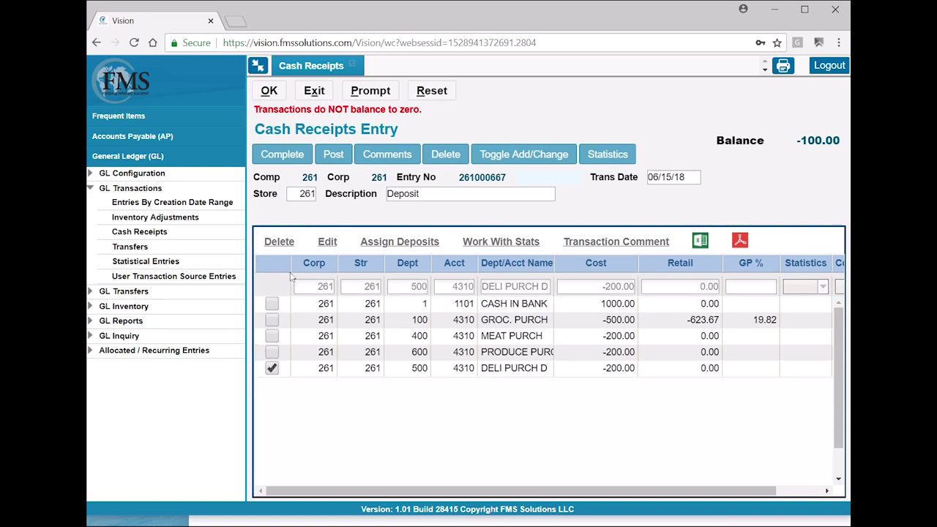
left_click(327, 243)
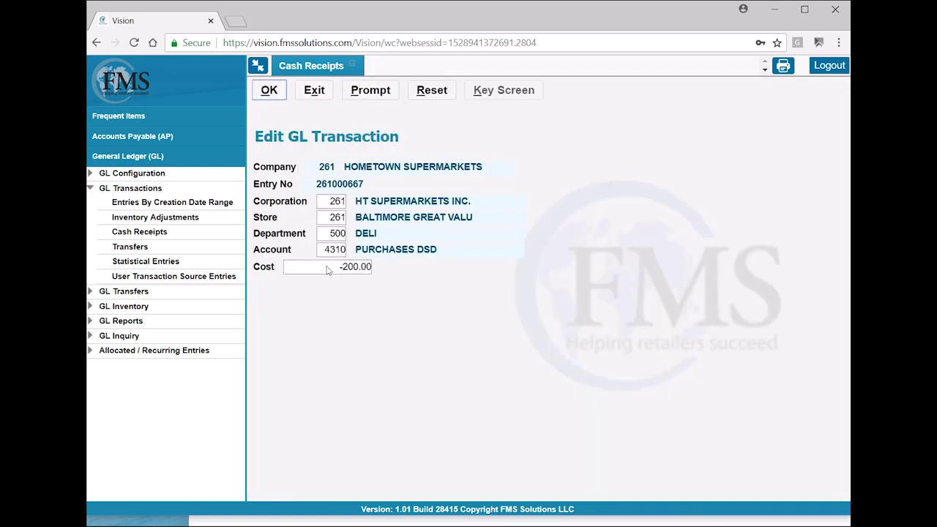
left_click(327, 270)
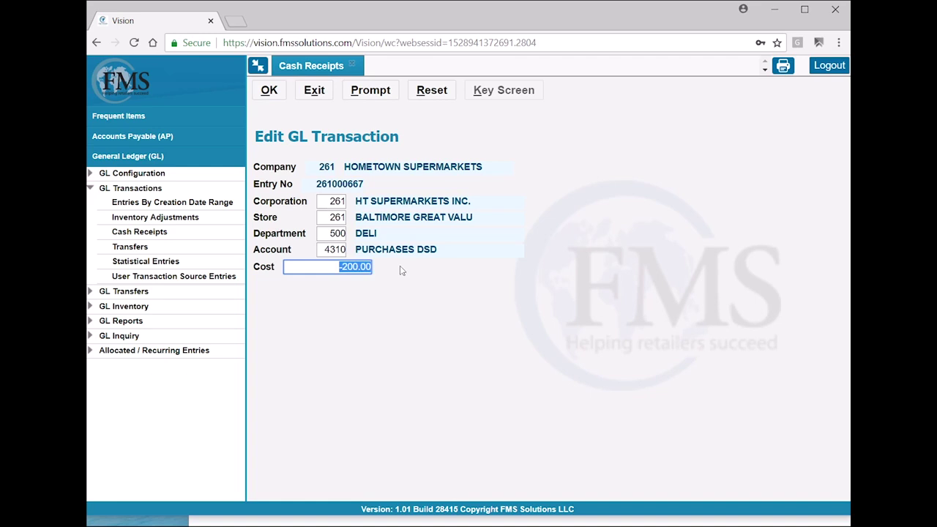
type("-100")
key("Return")
key("Return")
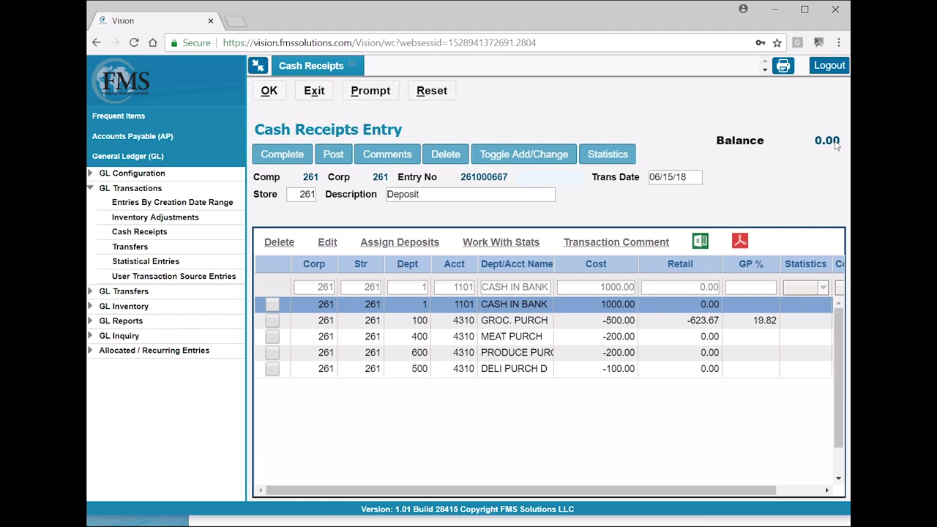
Complete the cash receipts entry without posting it and close Cash Receipts.
left_click(278, 155)
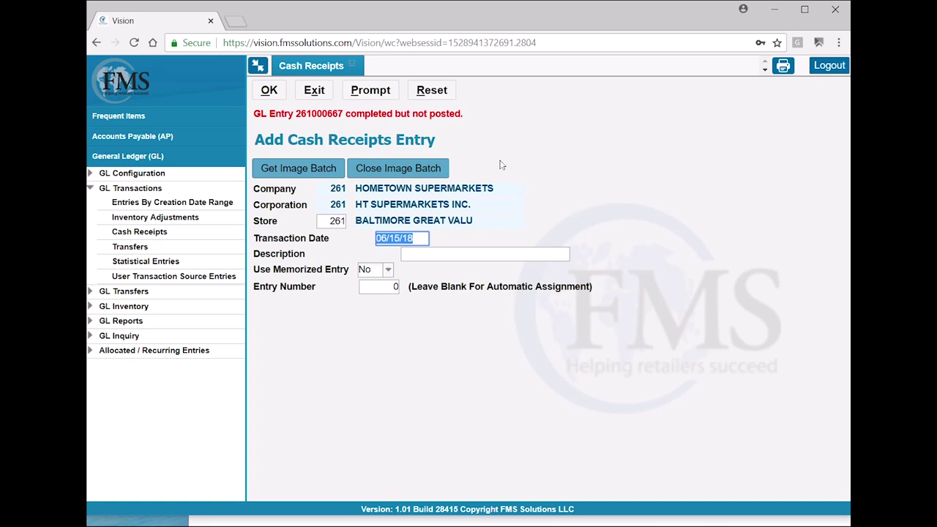
left_click(314, 90)
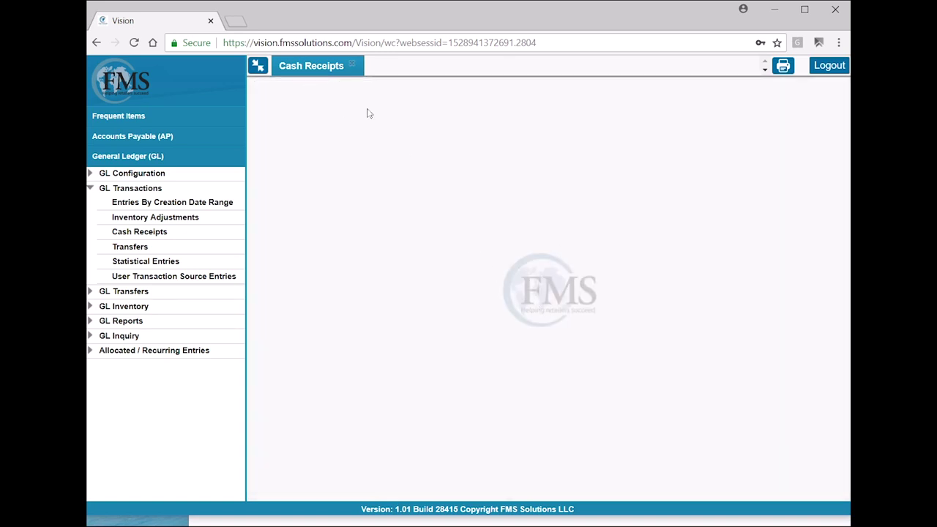
left_click(352, 66)
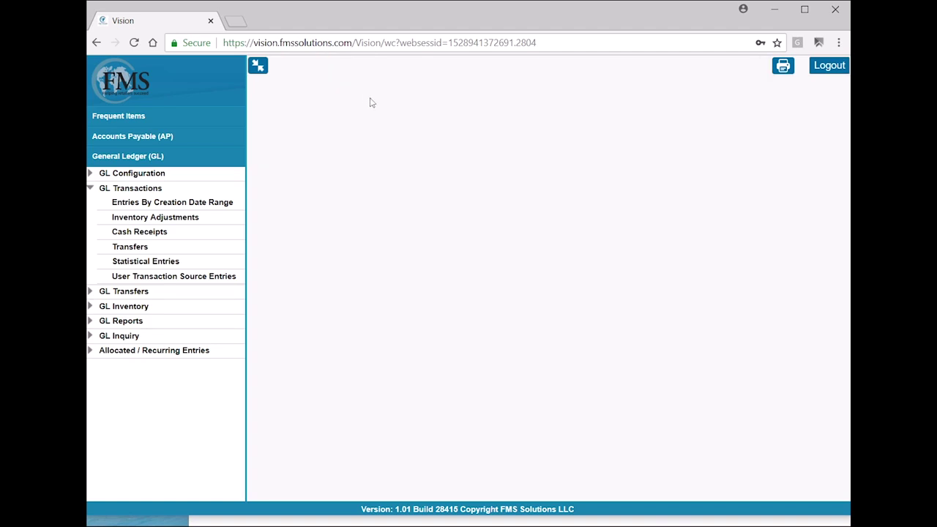
Start a transfer entry with number 61518 and type 3-Entire.
left_click(129, 247)
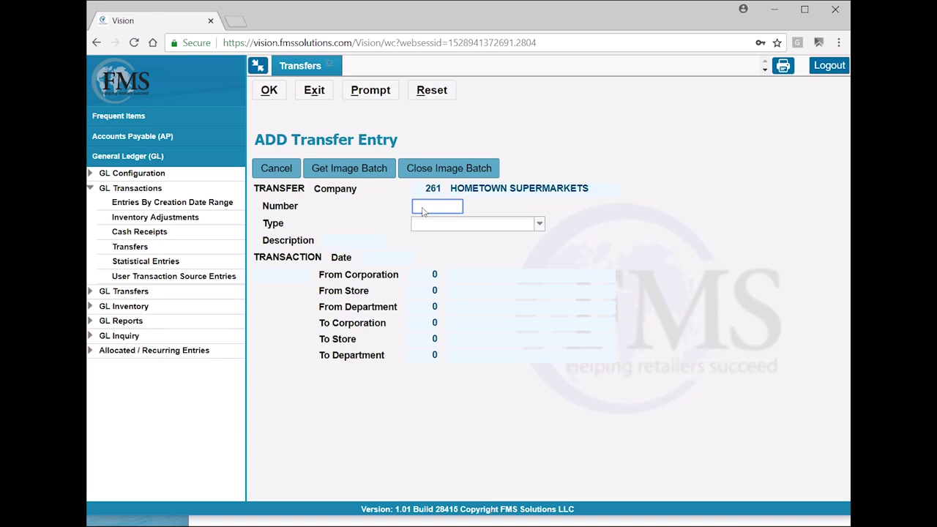
type("61518")
key("Tab")
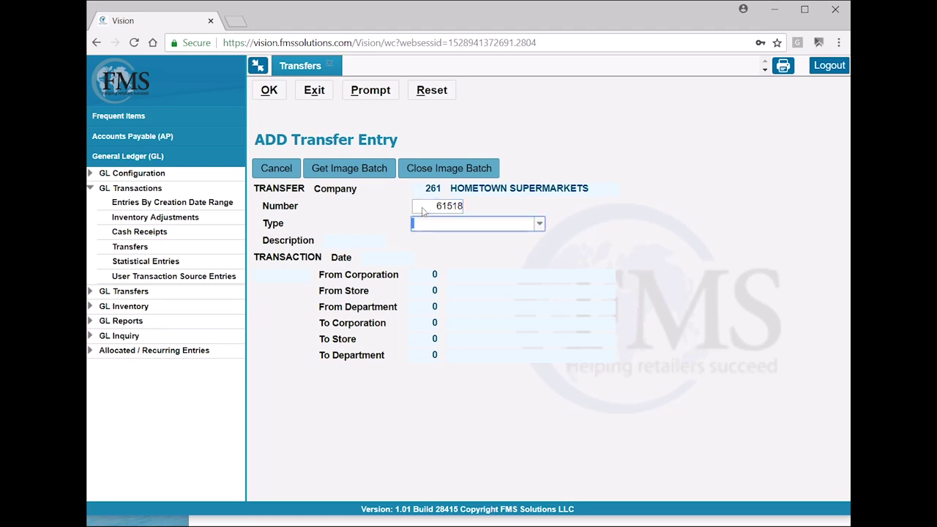
left_click(539, 224)
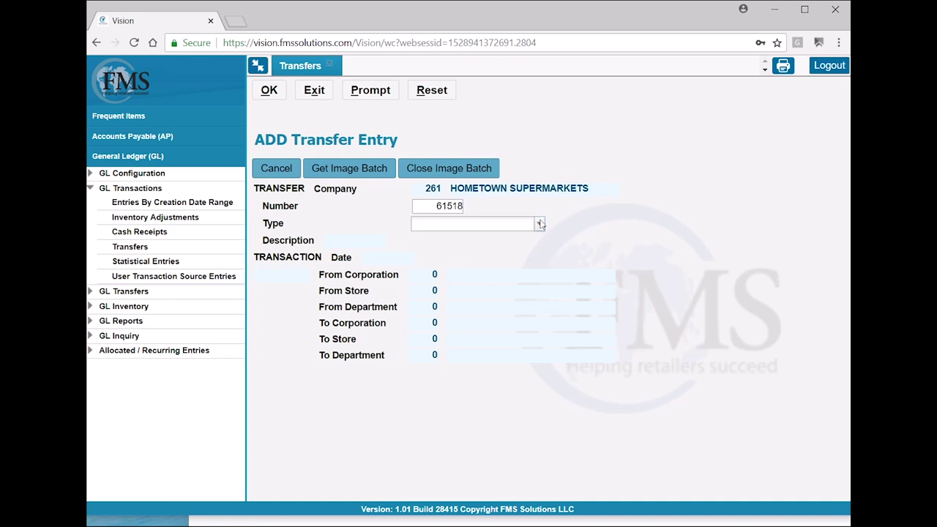
left_click(438, 261)
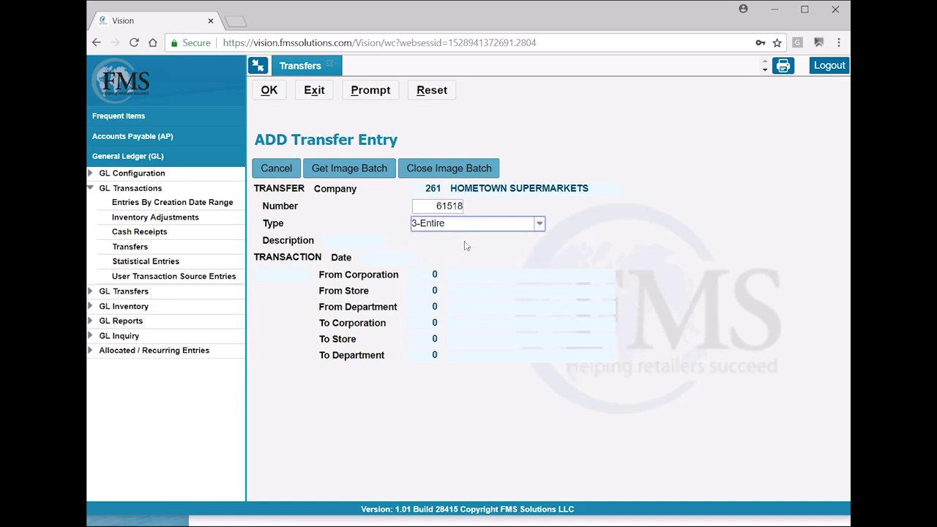
key("Return")
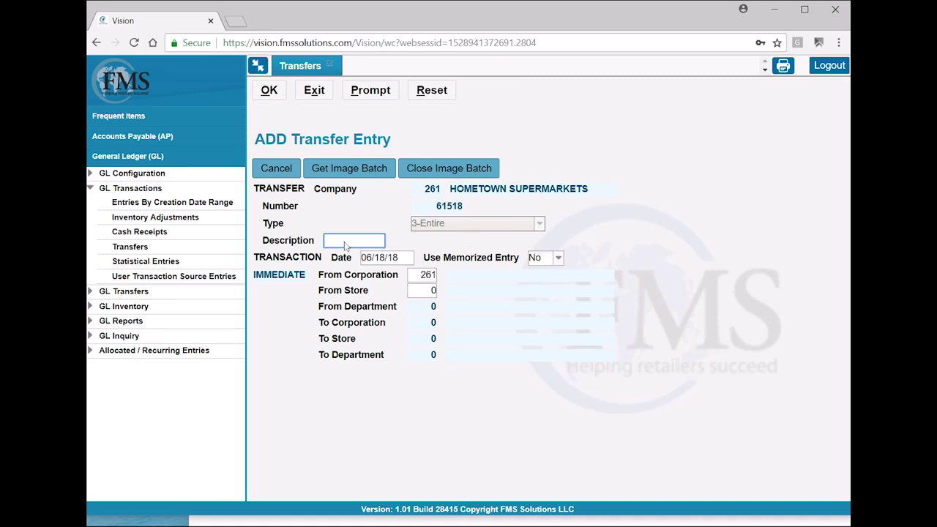
Fill in the transfer header with description Trn Weekly, date 06/15/18 and from-store 261, and confirm it.
type("Trn Weekly")
key("Tab")
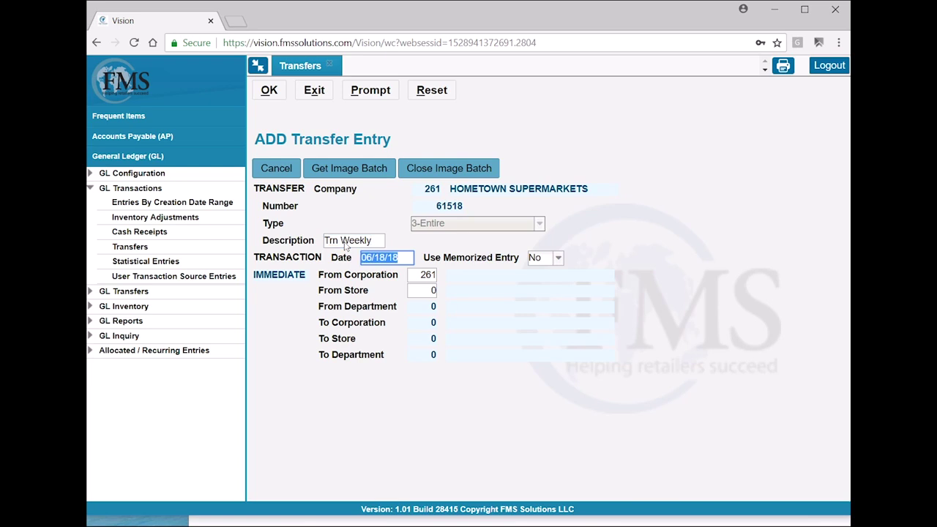
key("BackSpace")
type("06/15/18")
key("Tab")
key("Tab")
key("Tab")
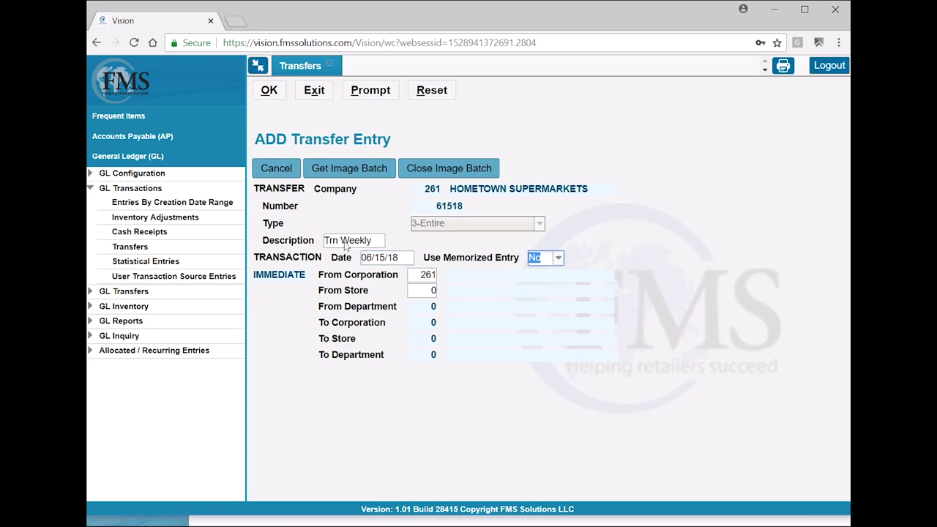
type("261")
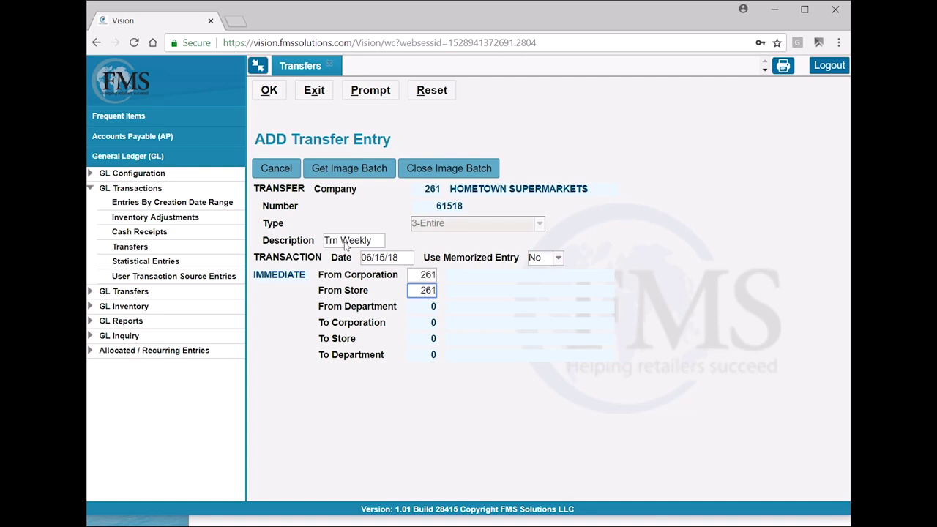
key("Return")
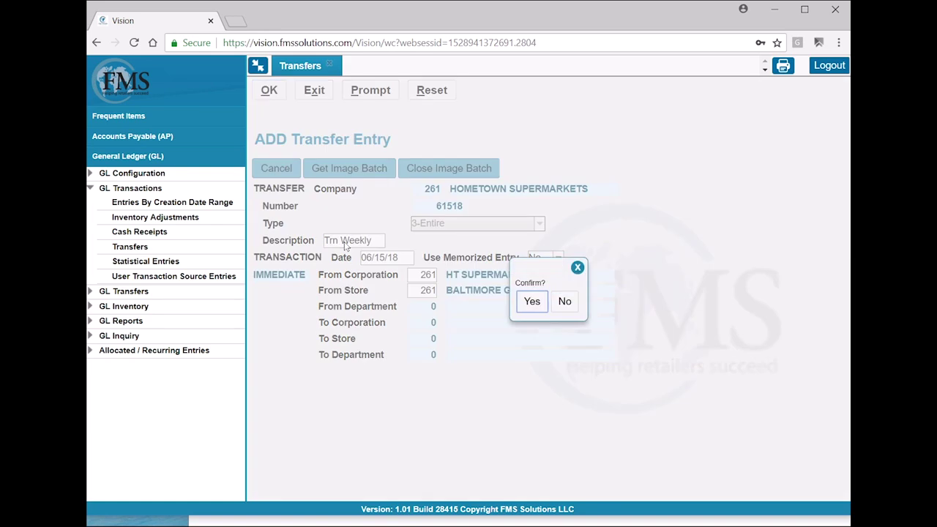
key("Return")
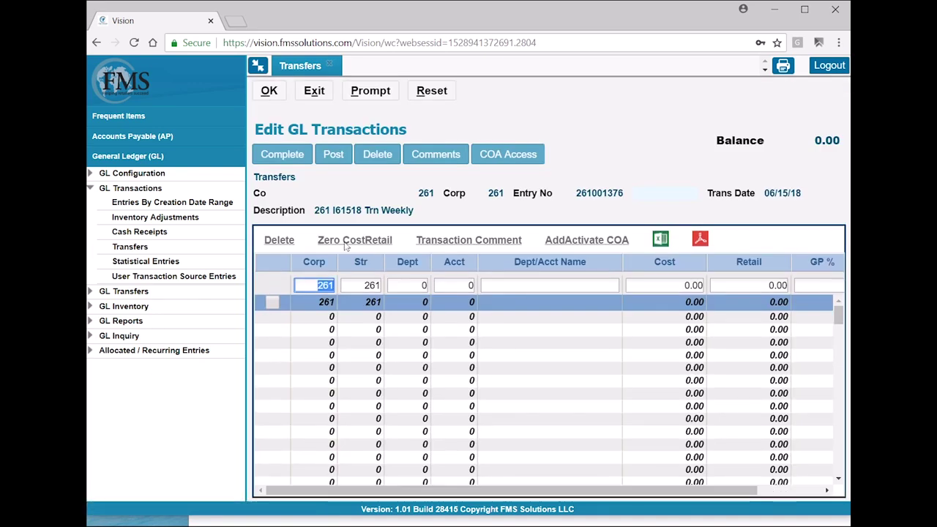
Add a transfer line for corporation and store 261, department 100, account 4310, with a cost of -425.
key("Tab")
key("Tab")
type("100")
key("Tab")
type("4310")
key("Tab")
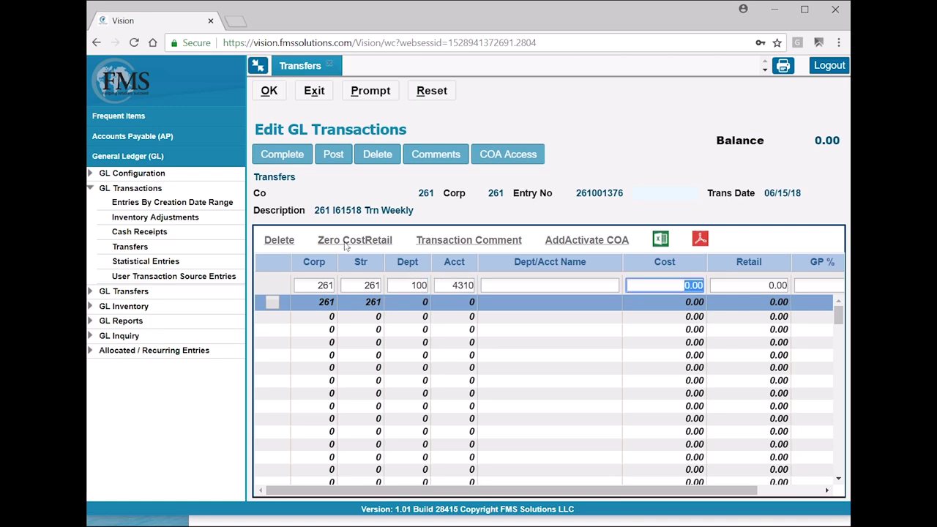
key("BackSpace")
type("-425")
key("Tab")
key("Return")
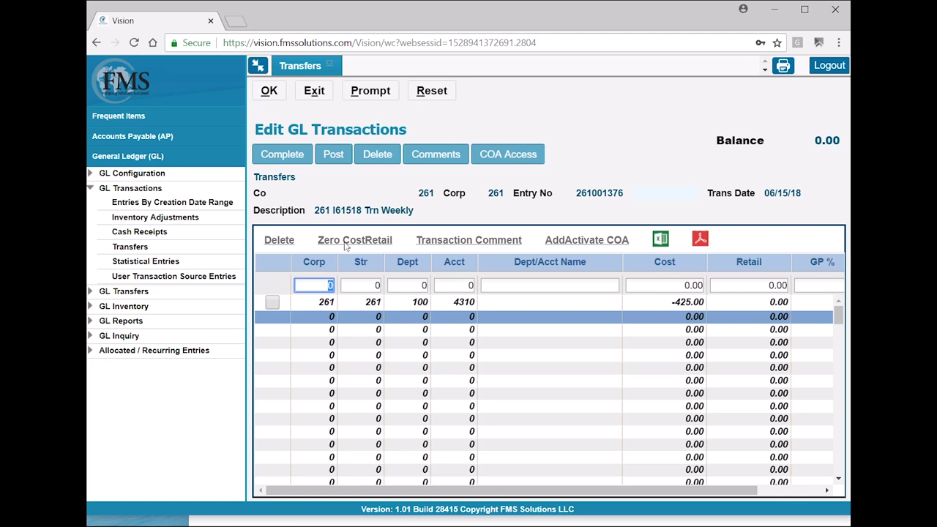
Add a transfer line for department 400, account 4310, with a cost of -125.
key("Tab")
key("Tab")
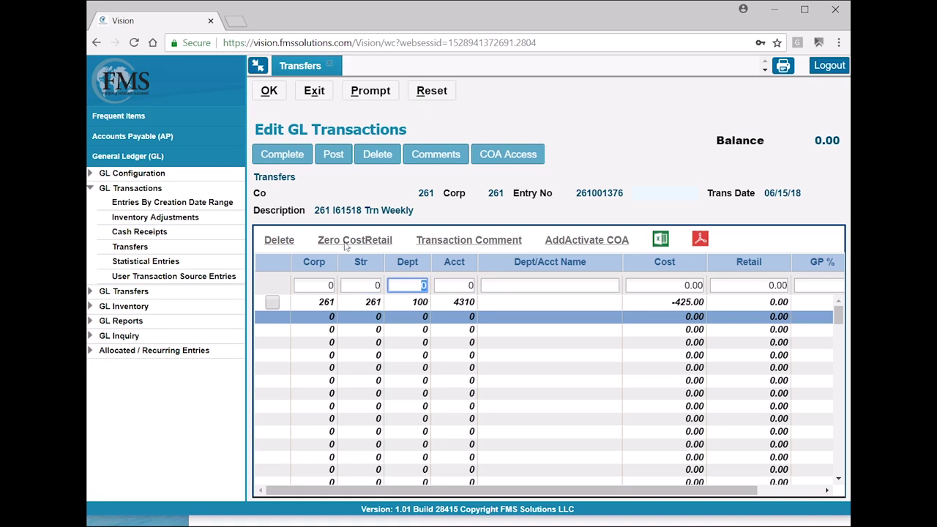
type("400")
key("Tab")
type("4310")
key("Tab")
type("-")
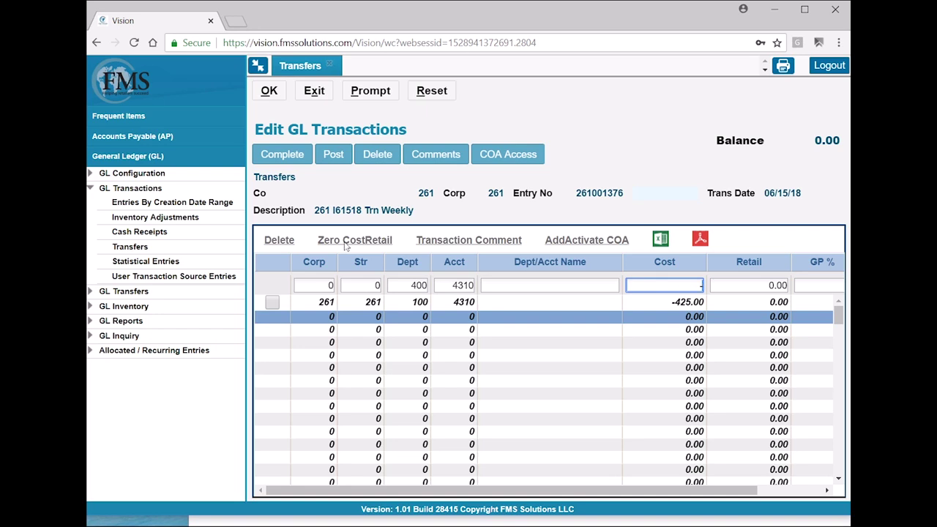
type("125")
key("Tab")
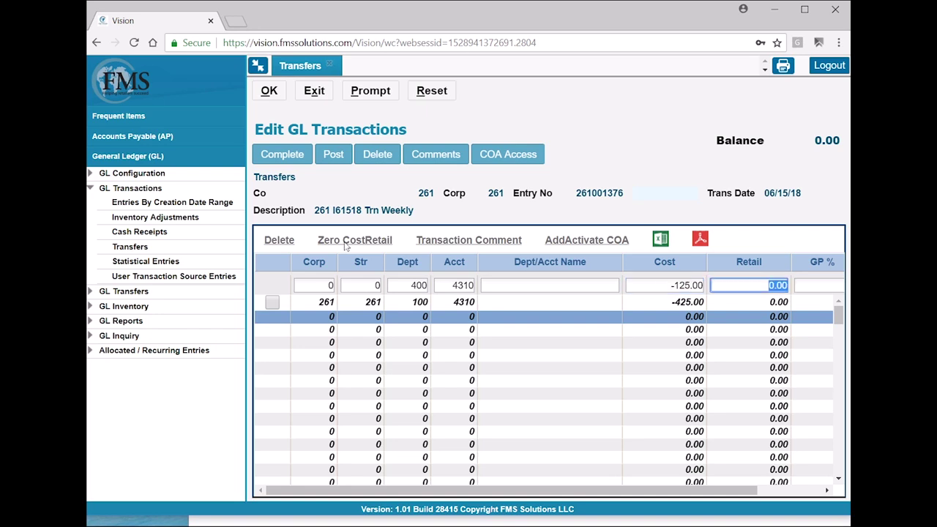
key("Tab")
Add a transfer line for department 600, account 4310, with a cost of -99.
key("Tab")
key("Tab")
type("600")
key("Tab")
type("4310")
key("Tab")
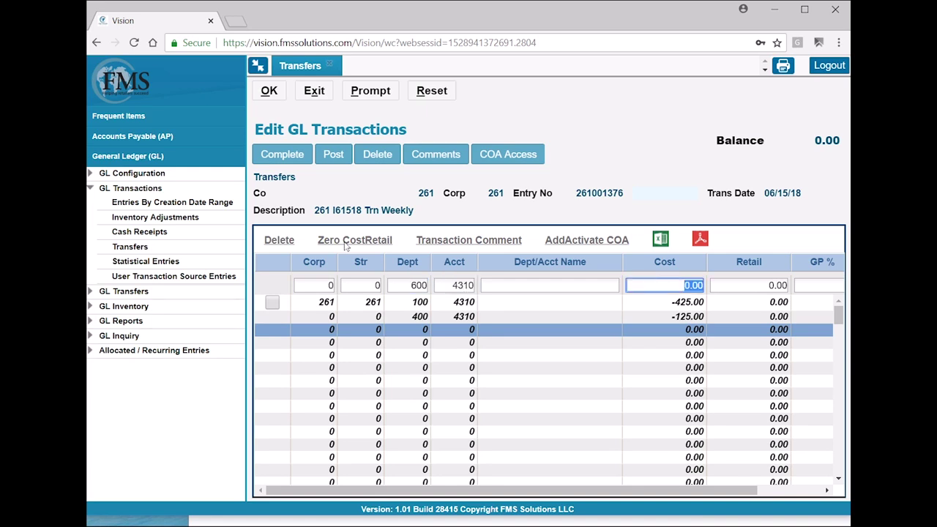
type("-99")
key("Tab")
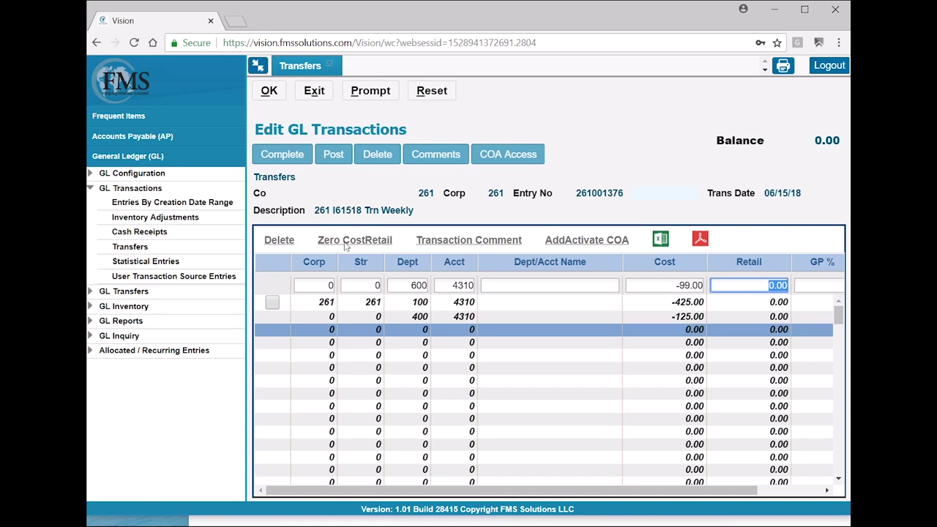
key("Return")
Add a transfer line for department 500, account 4310, without a cost, and submit the lines.
key("Tab")
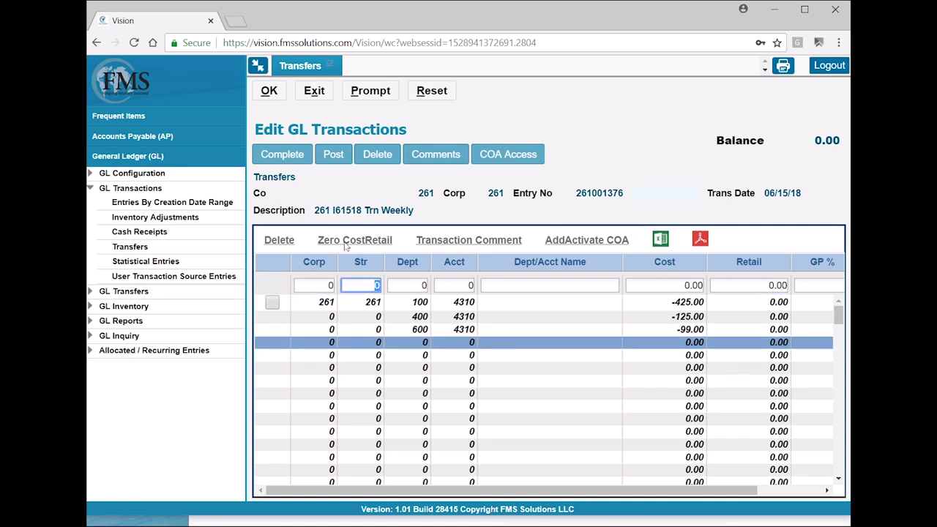
key("Tab")
type("500")
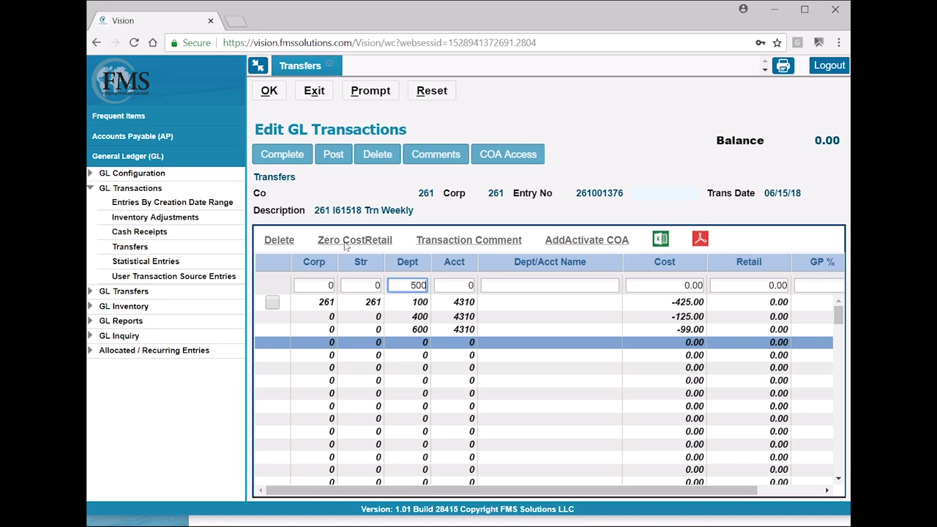
key("Tab")
type("4310")
key("Return")
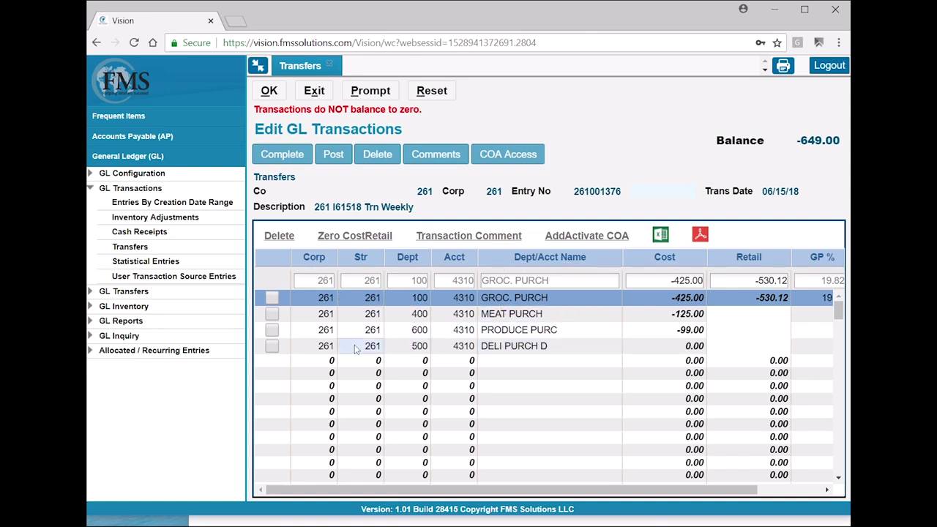
Set the cost of the deli purchases line to 649.00 to balance the transfer.
left_click(272, 346)
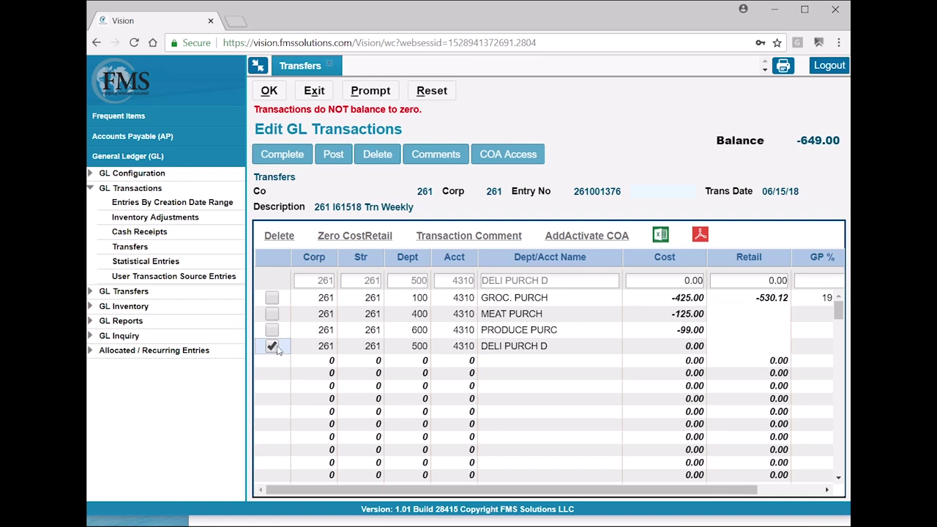
left_click(648, 284)
type("649.0")
key("Return")
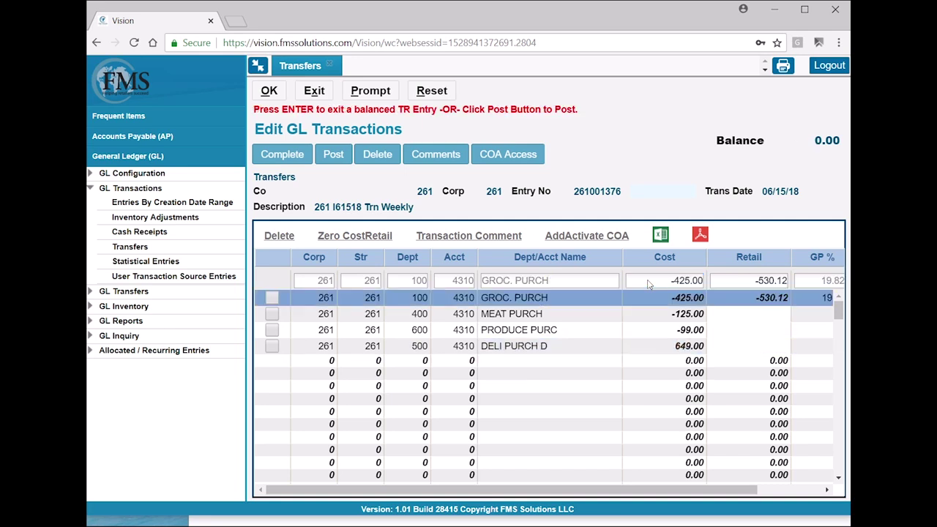
Complete the transfer entry without posting it and close Transfers.
key("Return")
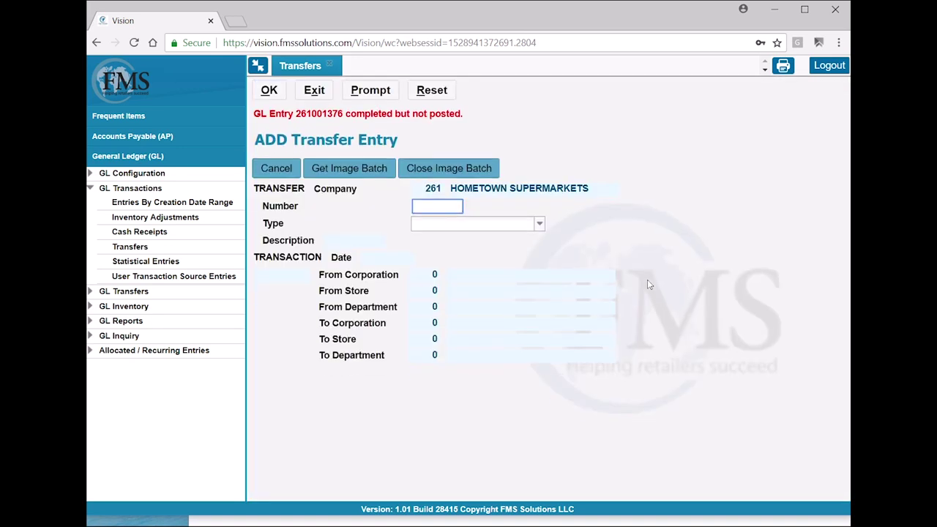
left_click(312, 96)
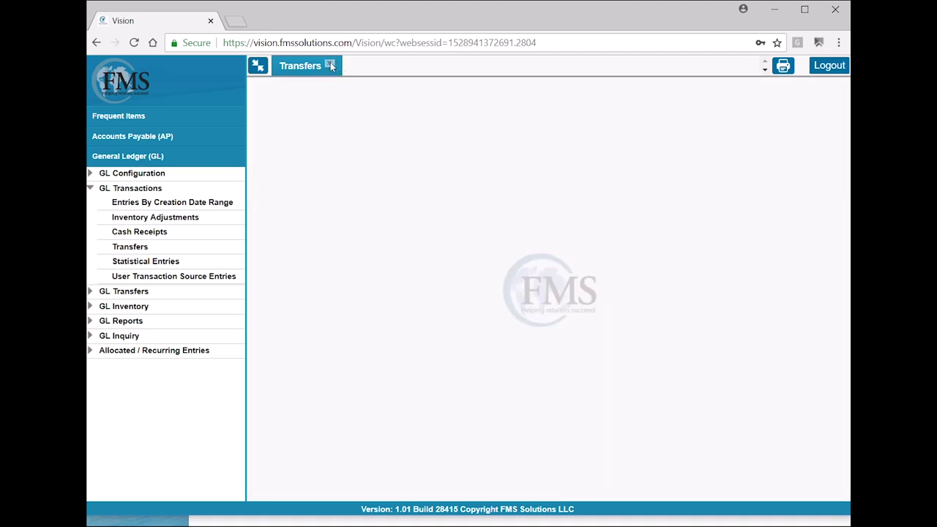
left_click(330, 65)
Create a user transaction source entry for store 261 with source code UJ, date 06/15/18 and description Corrections.
left_click(130, 279)
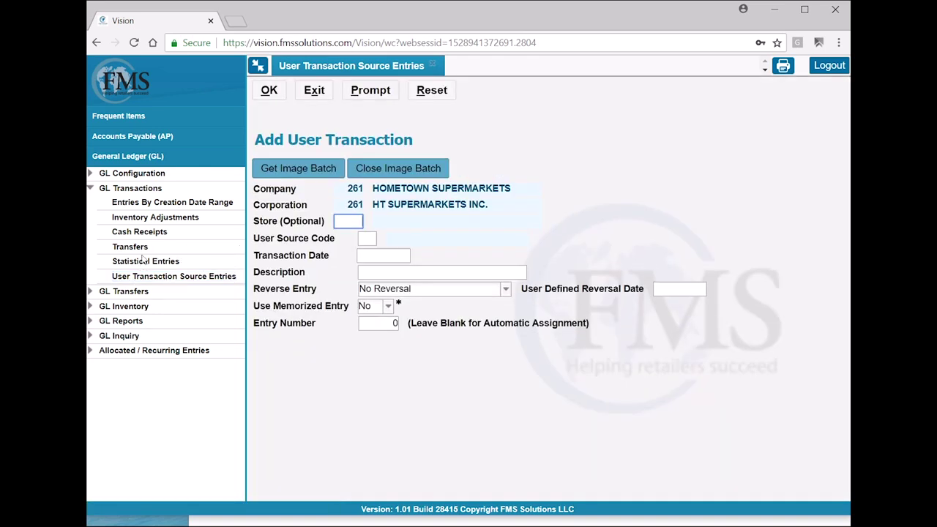
type("261")
key("Tab")
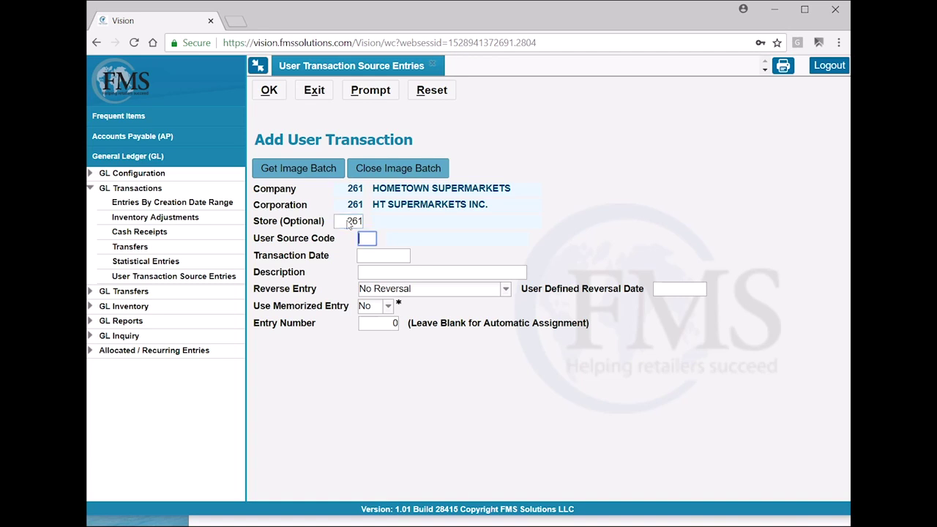
type("UJ")
key("Tab")
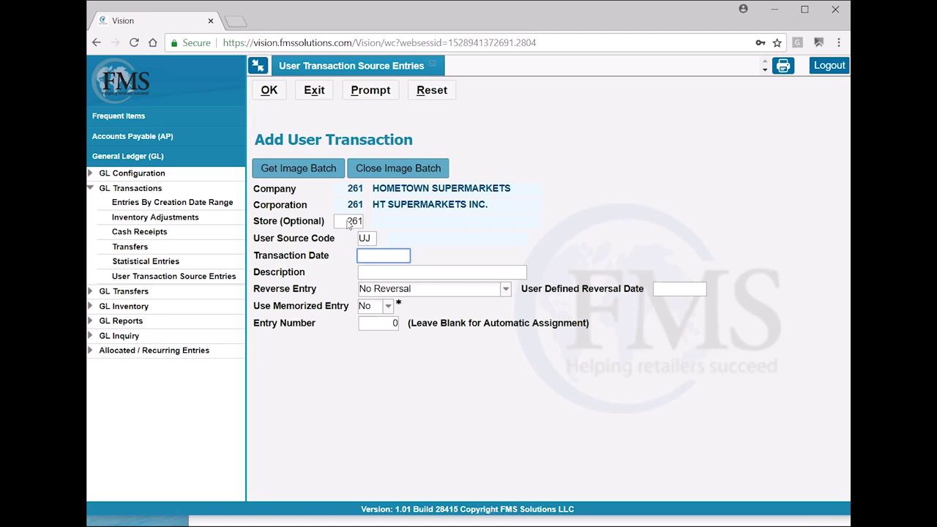
type("061518")
key("Tab")
type("Corrections")
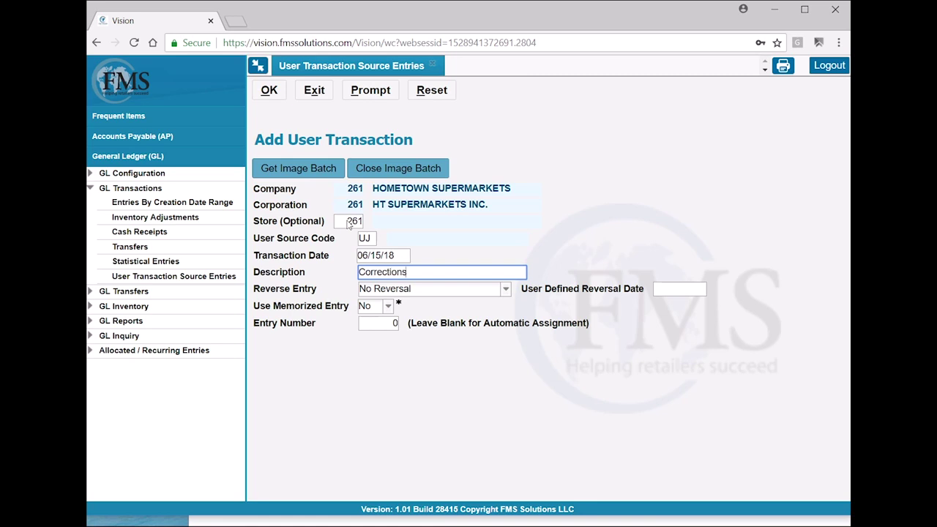
key("Tab")
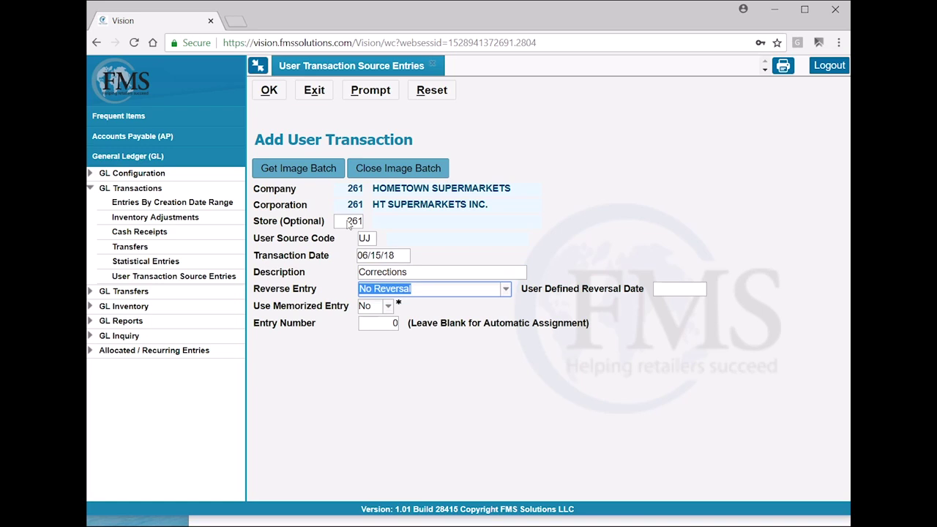
key("Return")
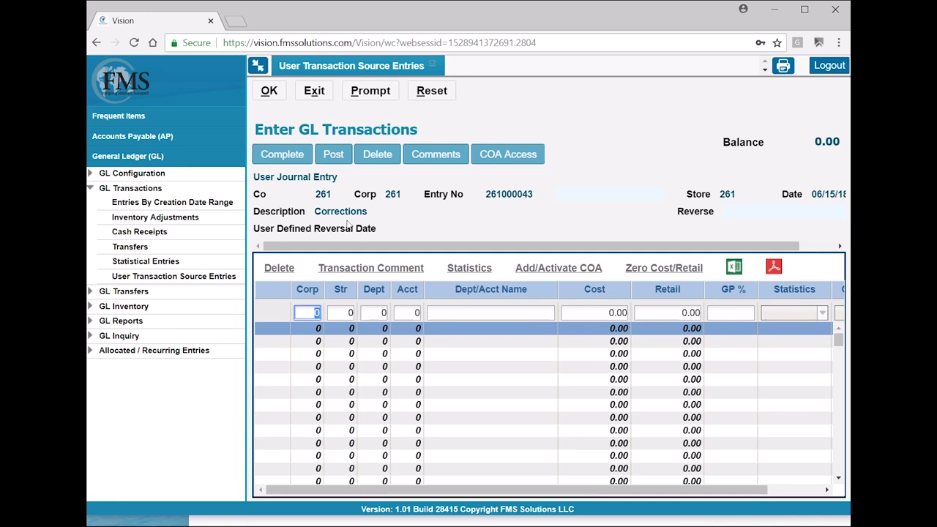
Add a journal line for corporation 261, store 261, department 100, account 4310, with a cost of 100.00.
type("261")
key("Tab")
type("261")
key("Tab")
type("100")
key("Tab")
type("4310")
key("Tab")
type("100.00")
key("Tab")
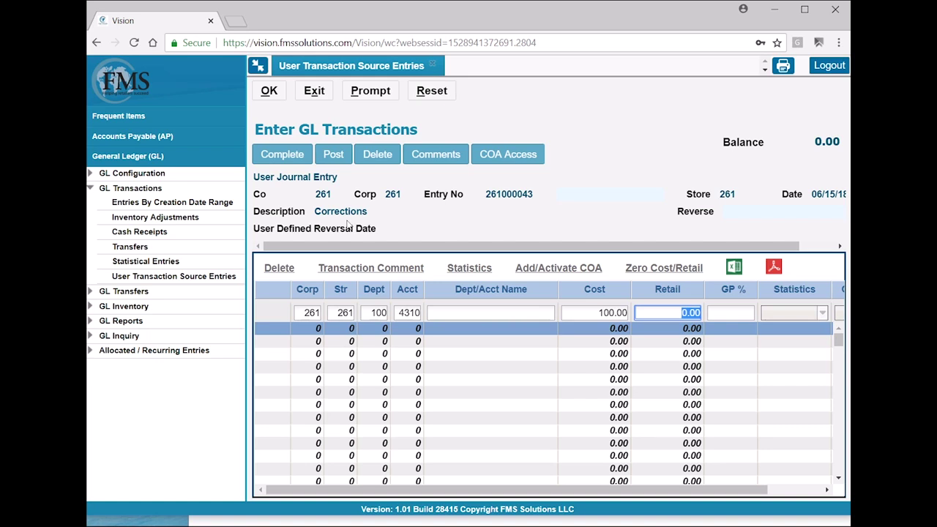
key("Return")
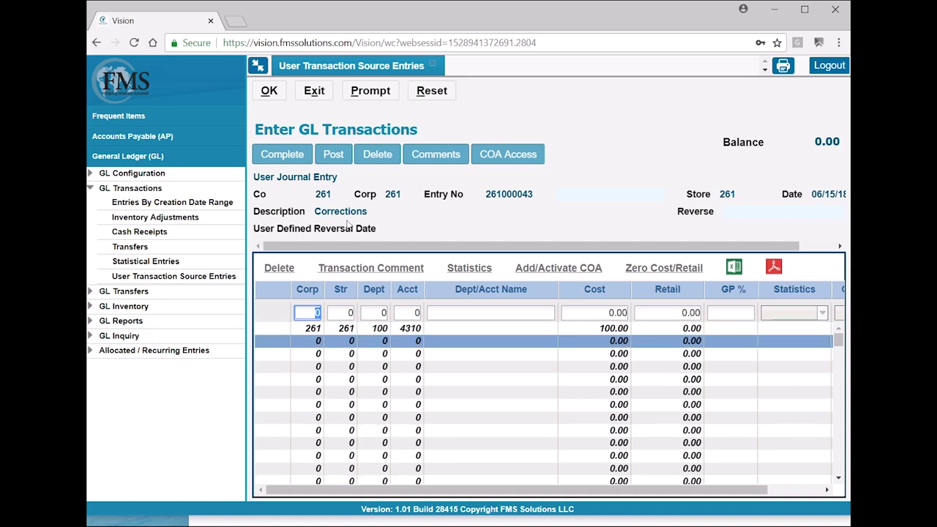
Add a journal line for department 400, account 4310, with a cost of -100.00, and submit the lines.
key("Tab")
key("Tab")
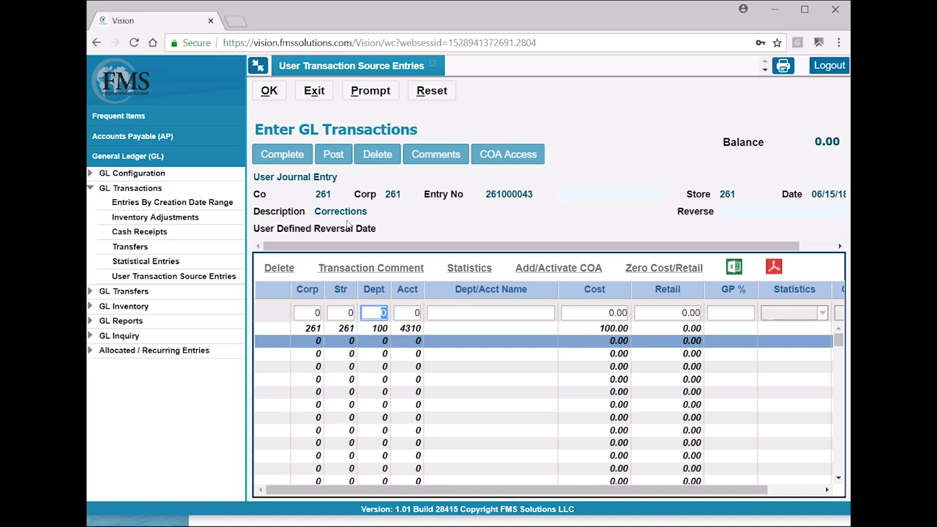
type("400")
key("Tab")
type("4310")
key("Tab")
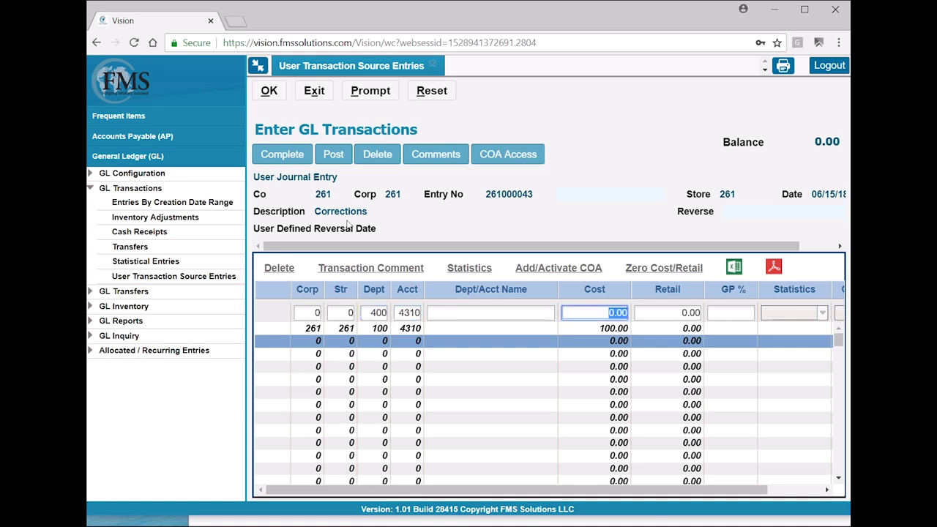
type("-100.00")
key("Return")
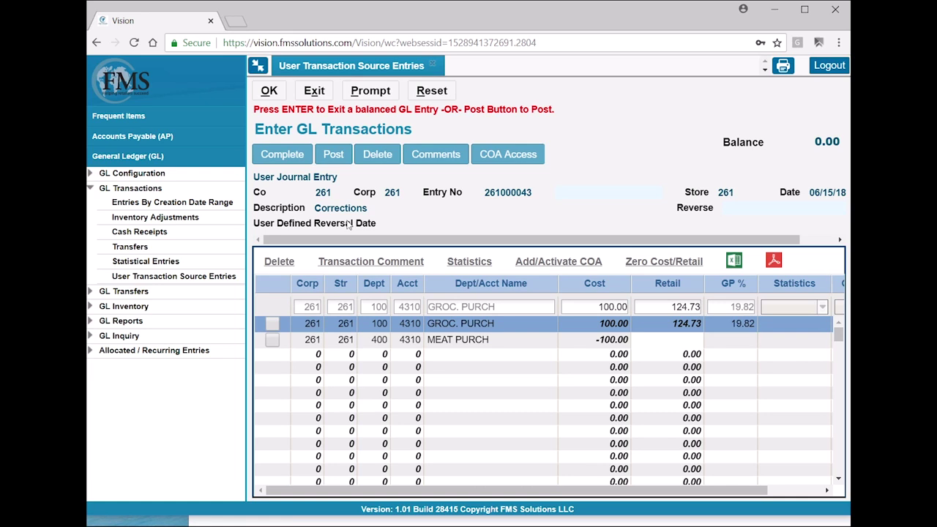
Complete the balanced user journal entry without posting it and close User Transaction Source Entries.
key("Return")
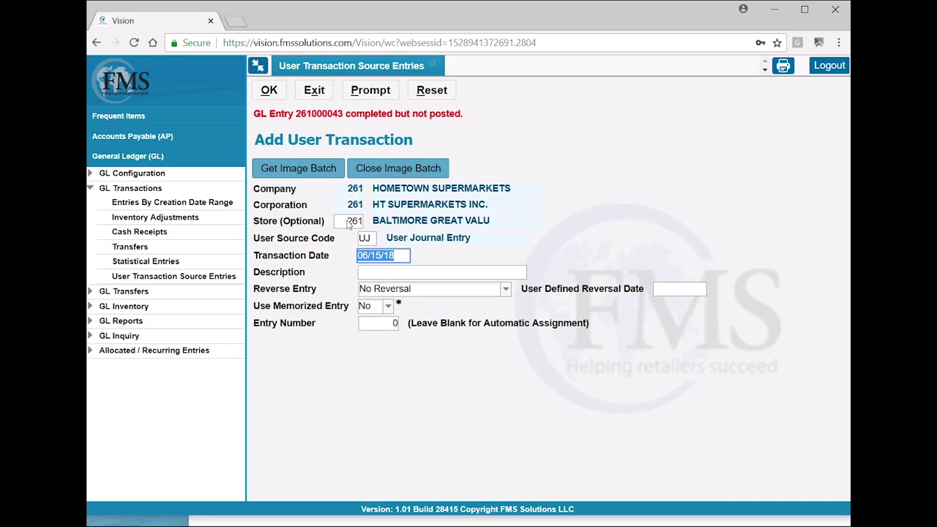
left_click(314, 90)
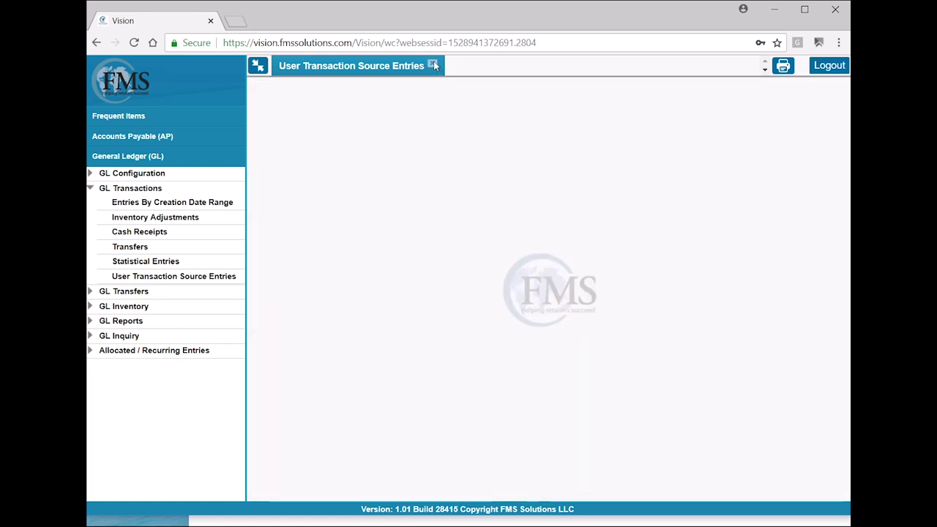
left_click(432, 66)
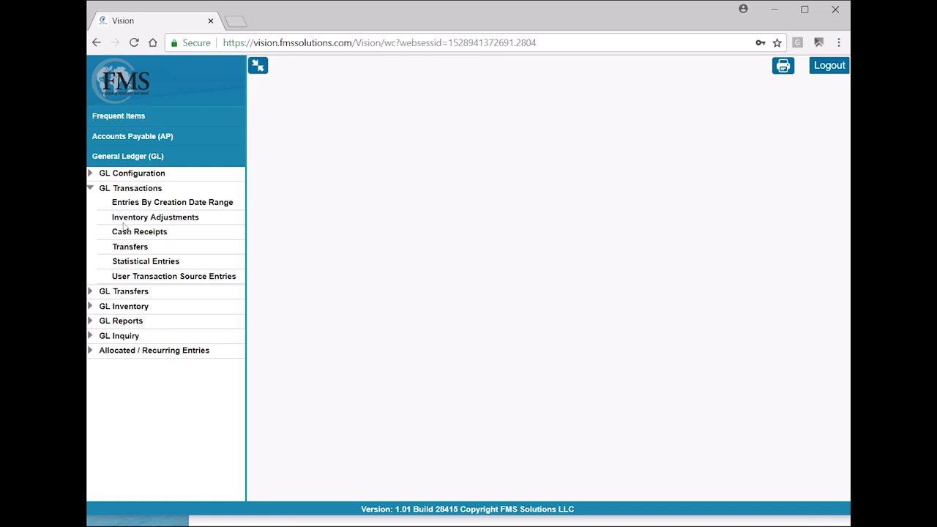
Start a Detail General Ledger report limited to store 261 through 261 and department 100 through 100.
left_click(94, 293)
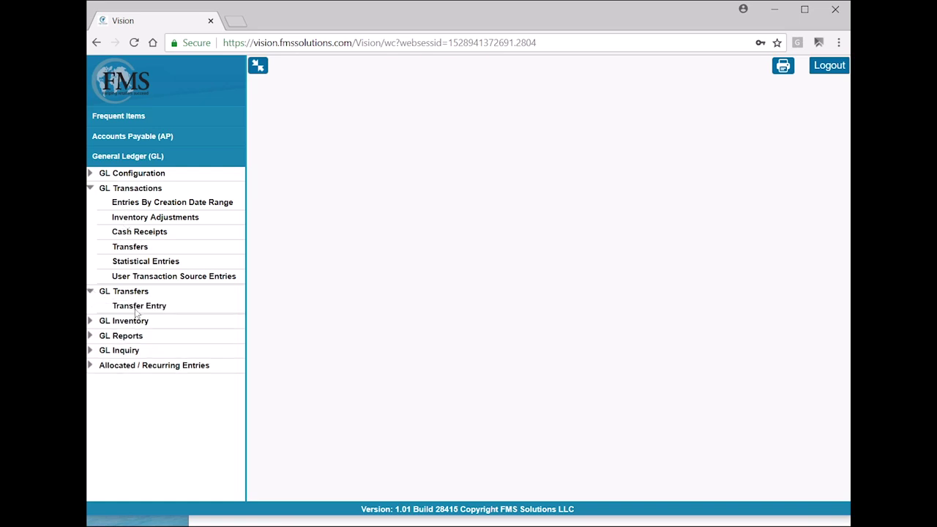
left_click(90, 336)
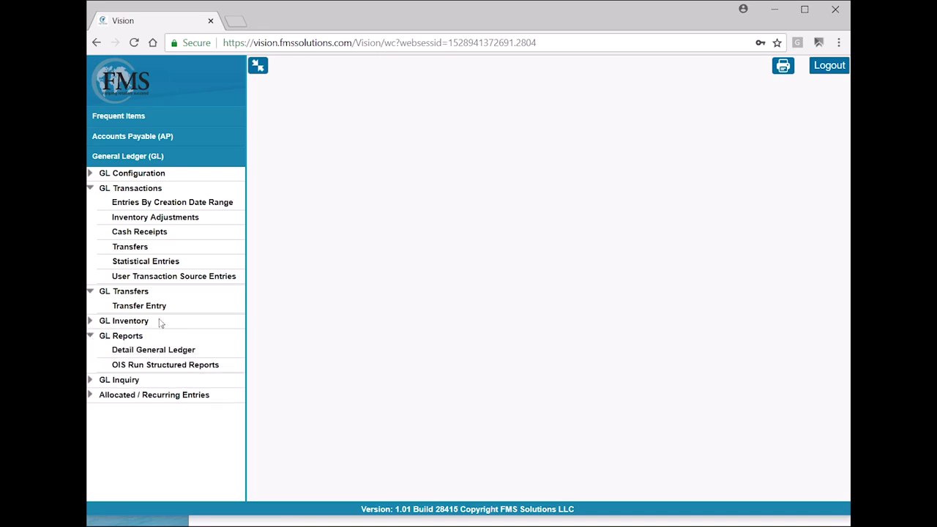
left_click(137, 352)
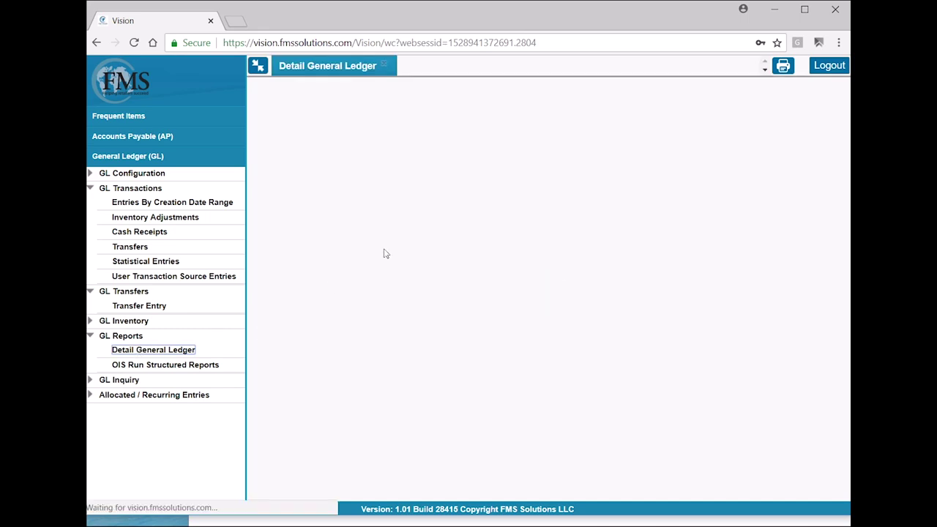
left_click(330, 271)
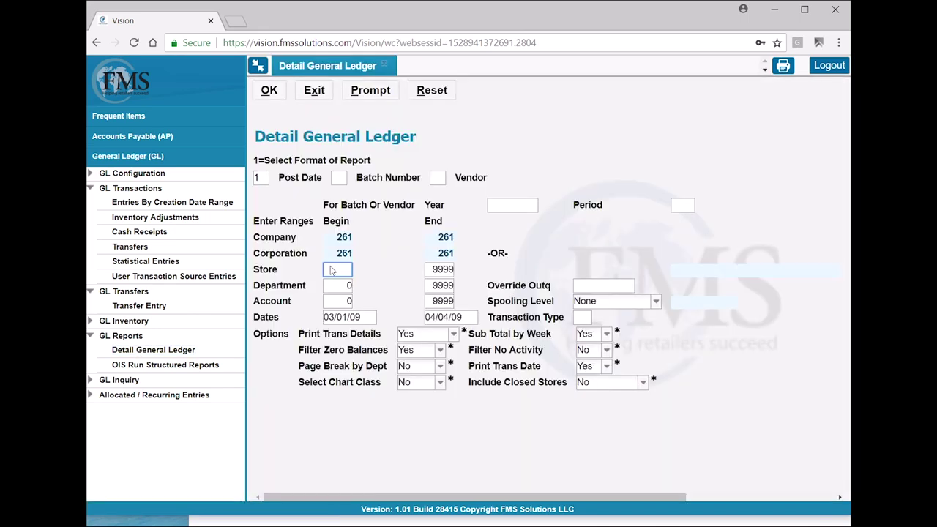
type("261")
key("Tab")
type("261")
key("Tab")
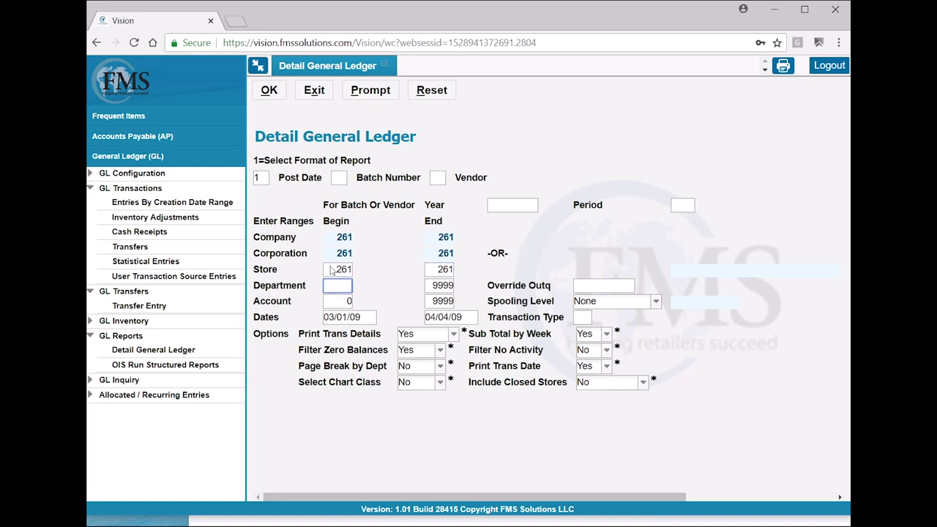
type("100")
key("Tab")
type("10")
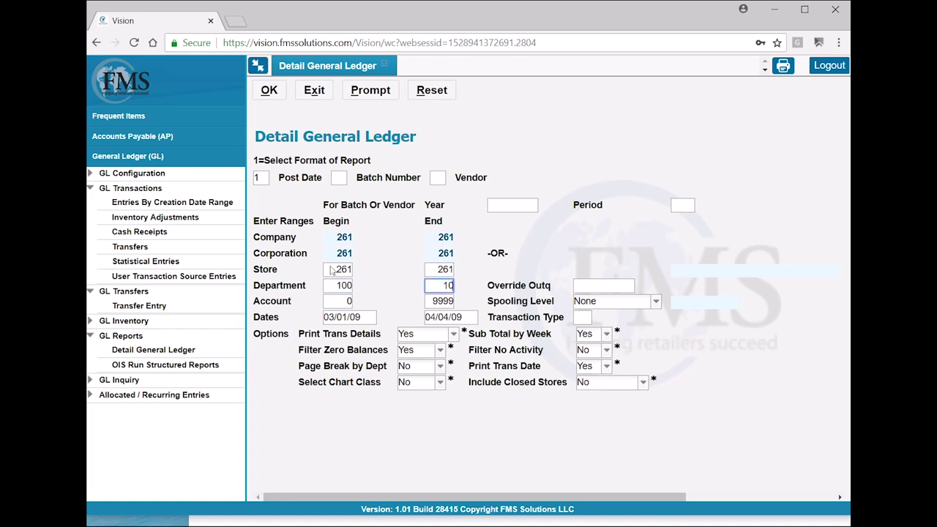
key("Tab")
Set the report's date range from 01/01/15 to 12/31/15 and submit the Detail General Ledger report.
key("Tab")
key("Tab")
key("Tab")
key("Tab")
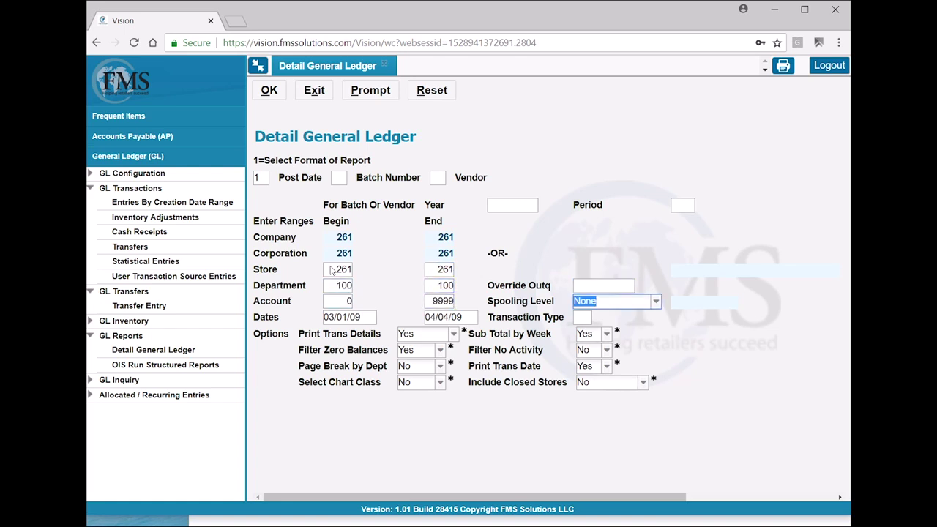
type("01")
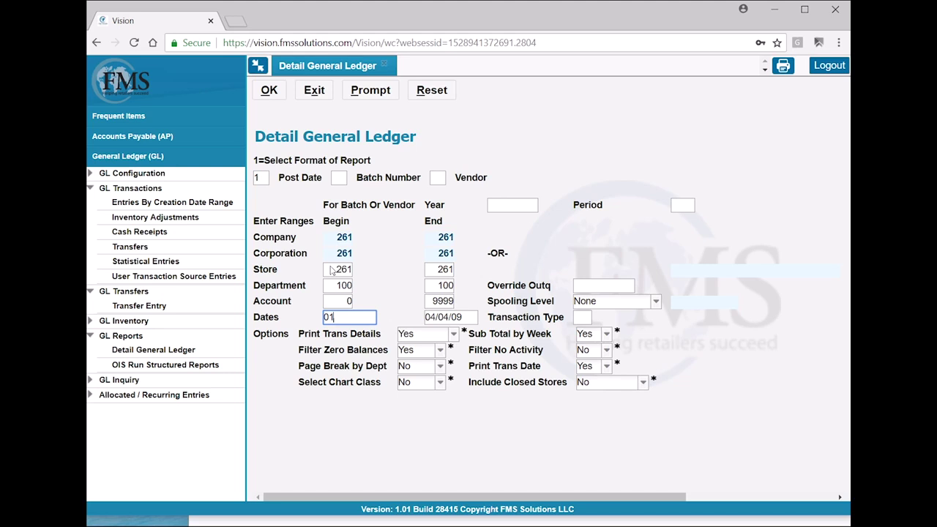
type("0115")
key("Tab")
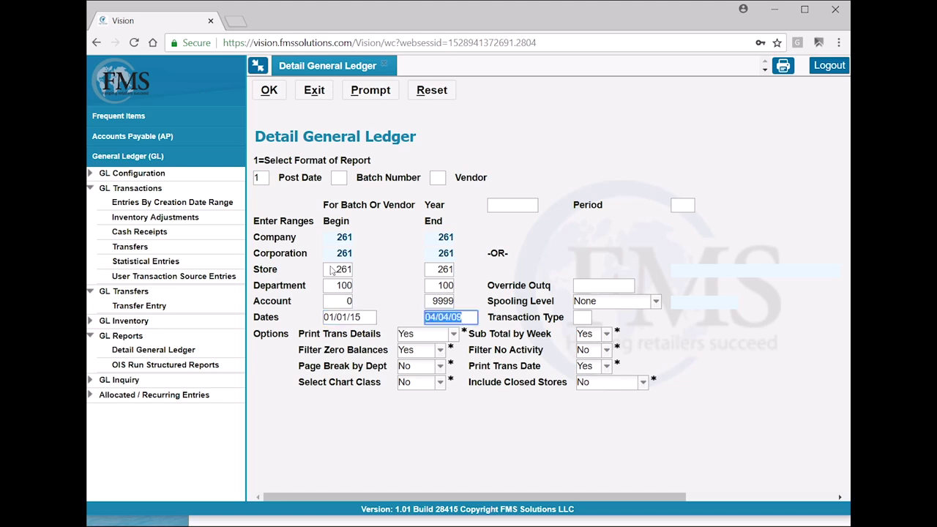
type("123115")
key("Tab")
key("Tab")
key("Return")
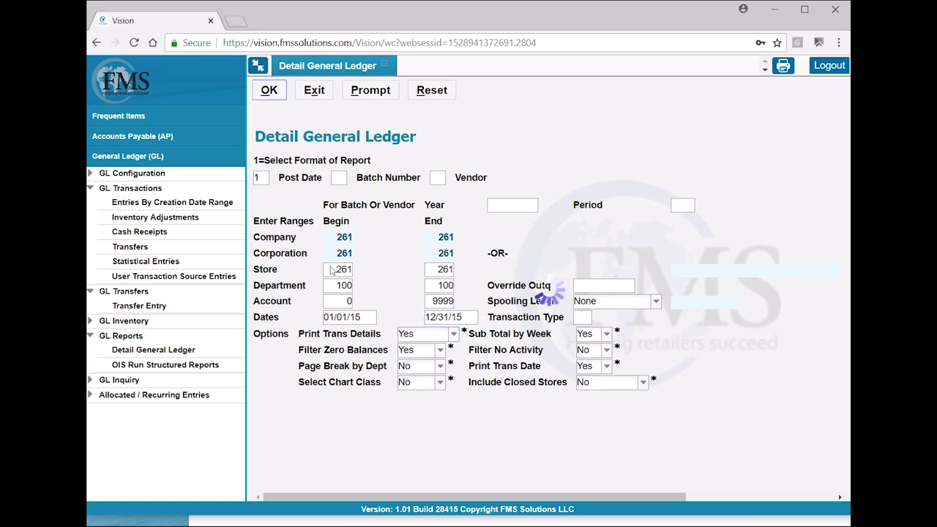
key("Return")
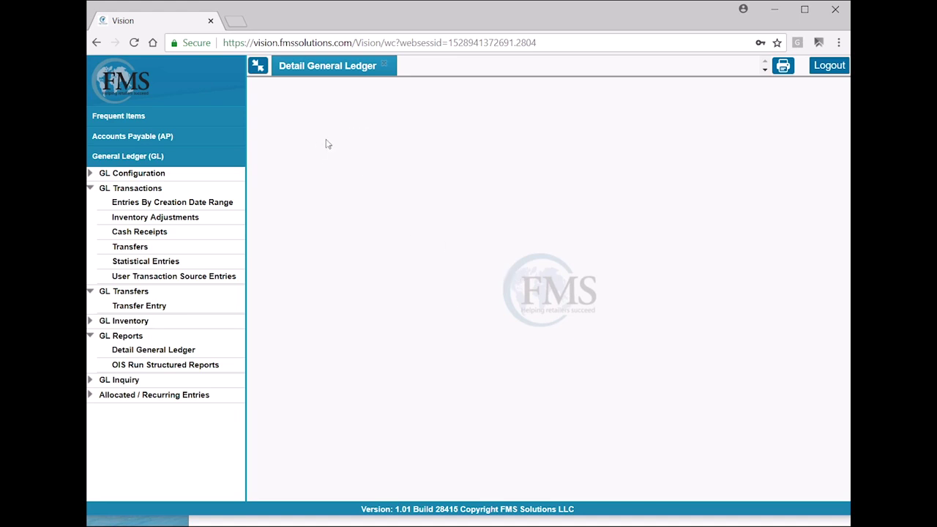
Open the newest Detail General Ledger spool file as a PDF and look through its pages.
left_click(785, 66)
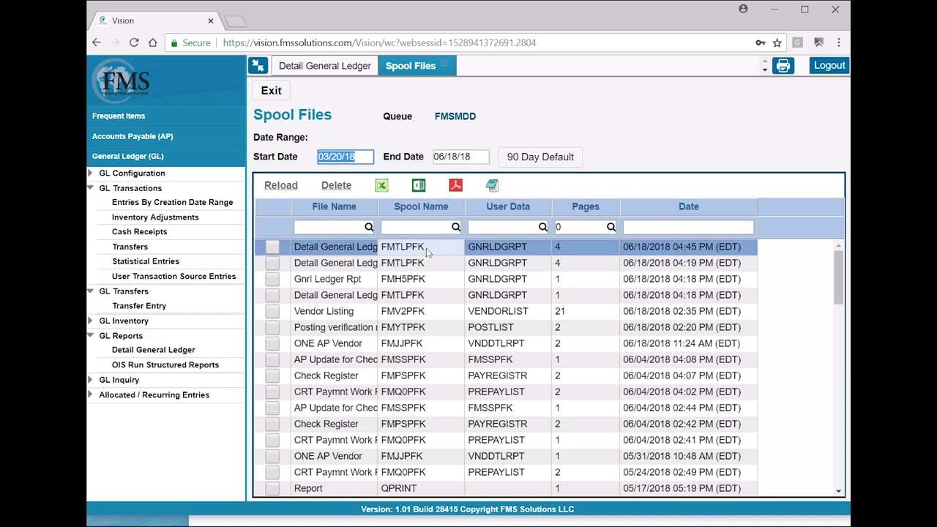
left_click(272, 248)
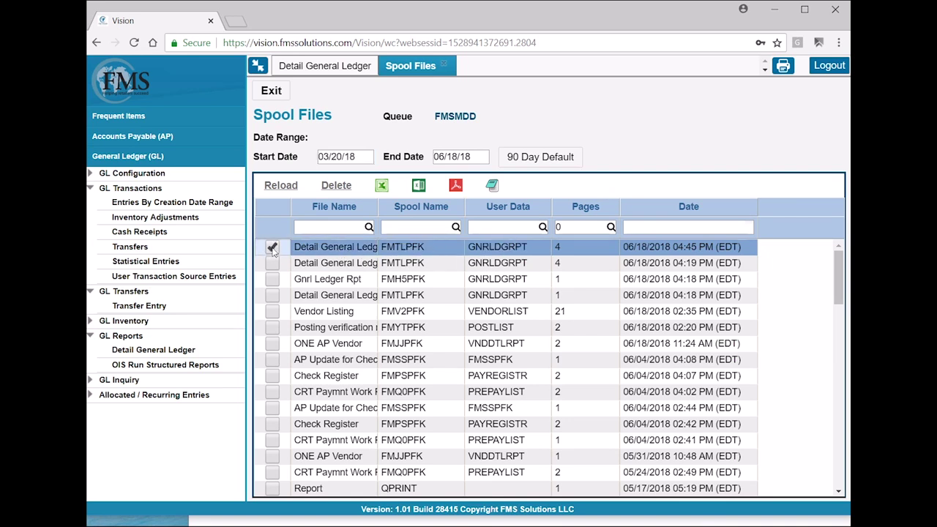
left_click(455, 185)
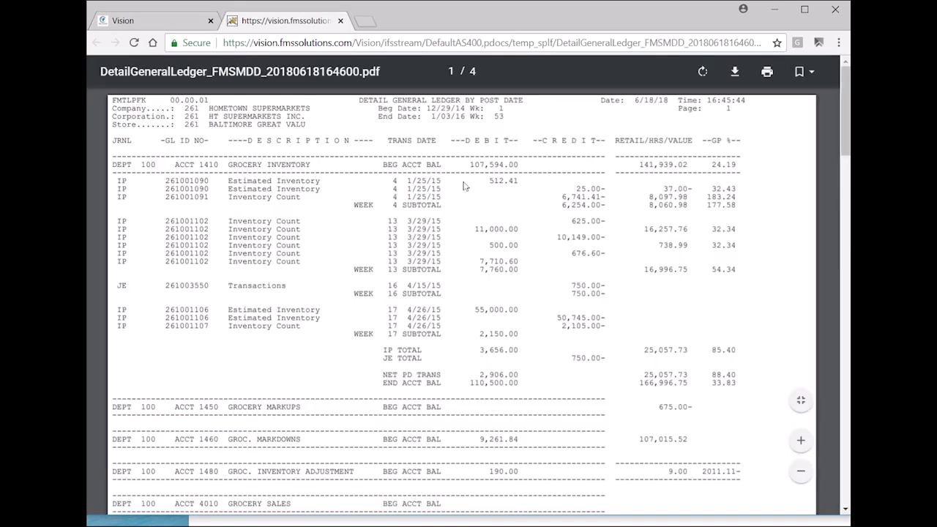
scroll(330, 224, "down", 4)
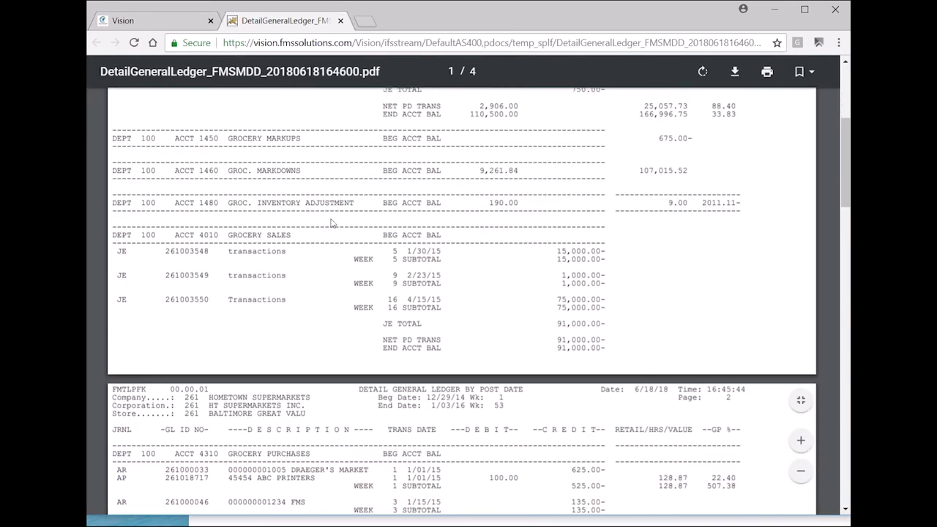
scroll(331, 223, "down", 4)
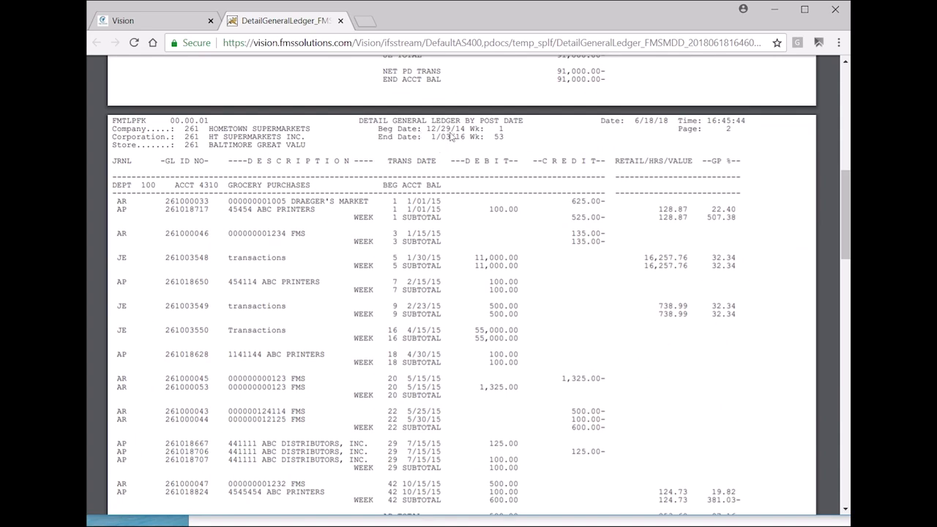
scroll(376, 192, "down", 5)
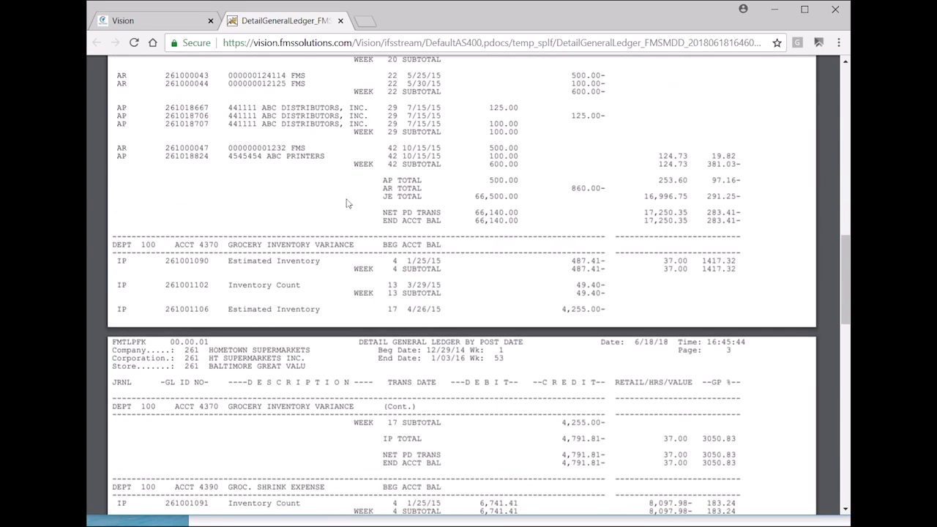
scroll(330, 212, "up", 5)
scroll(307, 219, "up", 10)
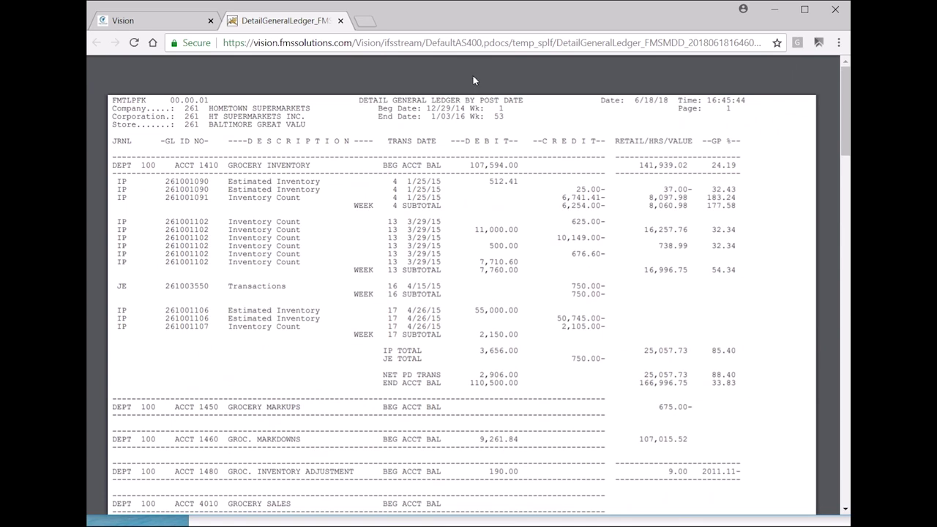
mouse_move(697, 90)
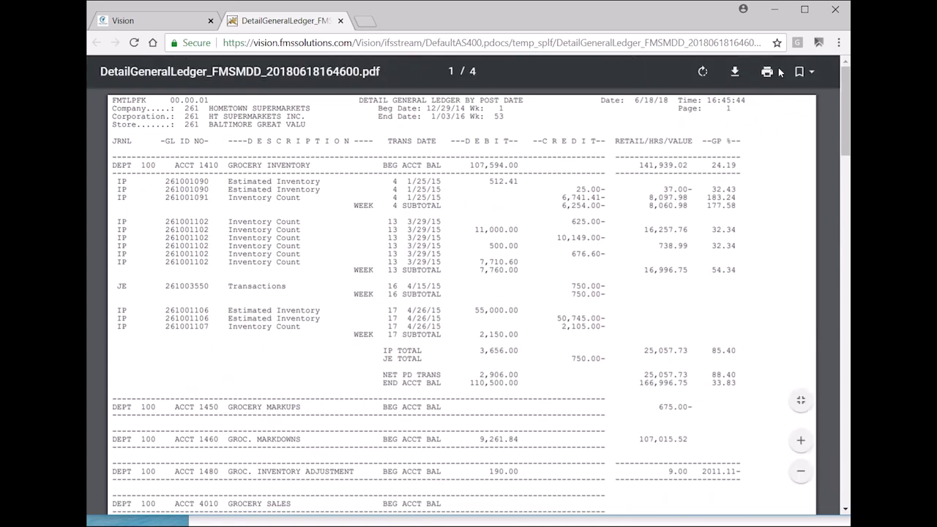
Close the report PDF and the Detail General Ledger screen.
left_click(340, 21)
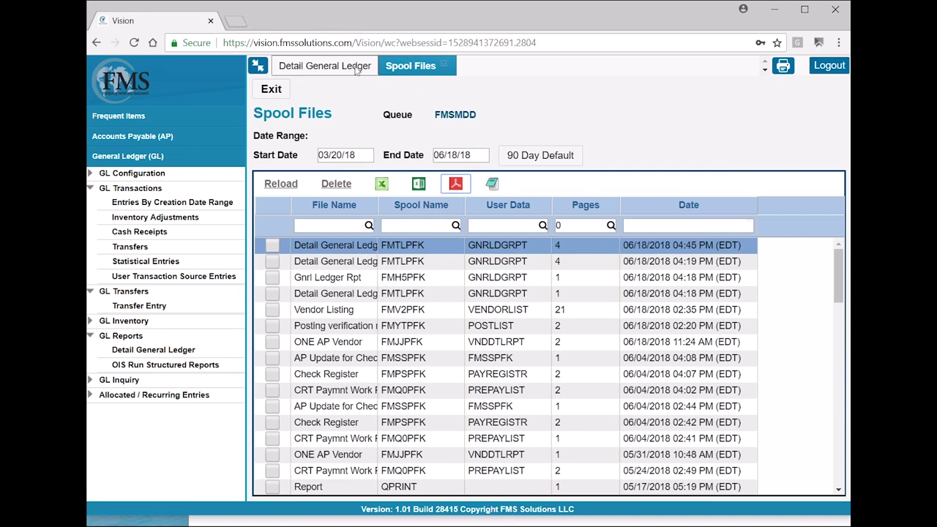
left_click(302, 69)
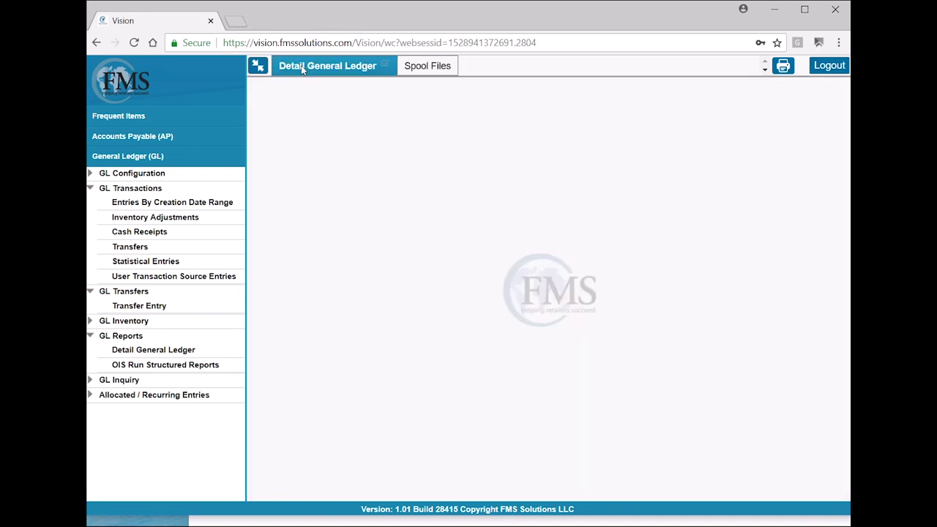
left_click(385, 65)
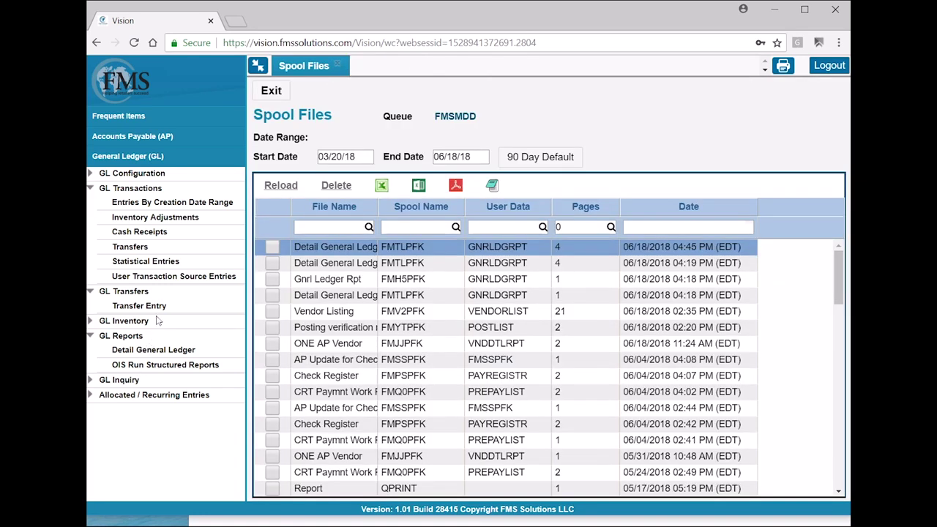
Run an extract of the 261 B/S balance sheet structured report with job description Dec 2015 and fixed date 12/31/15.
left_click(153, 368)
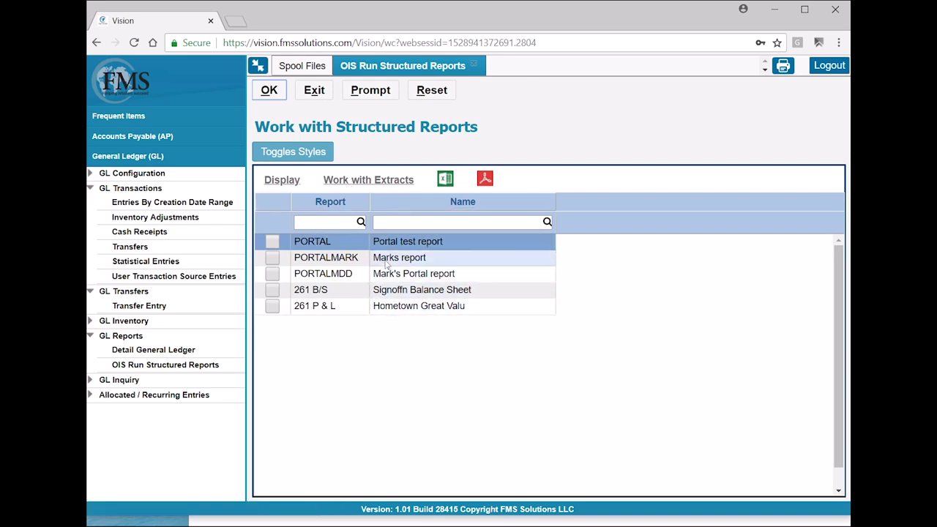
left_click(273, 291)
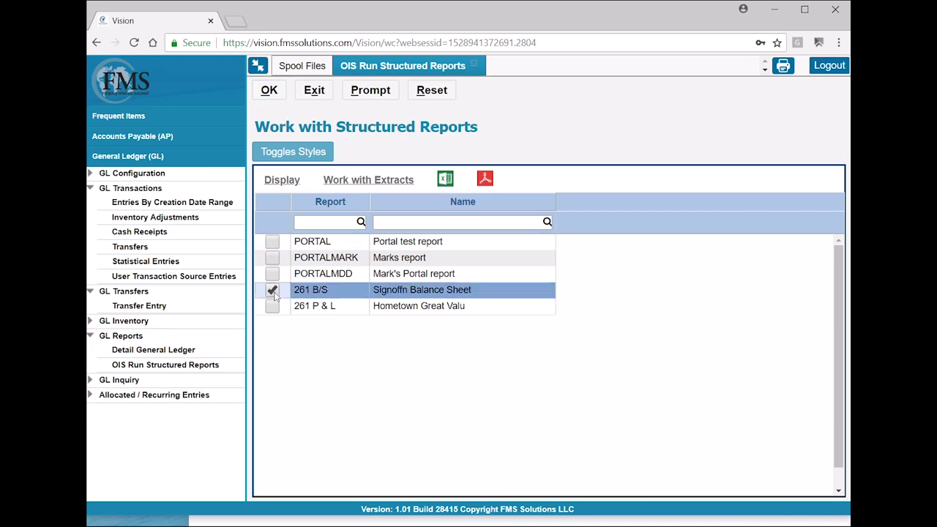
left_click(355, 180)
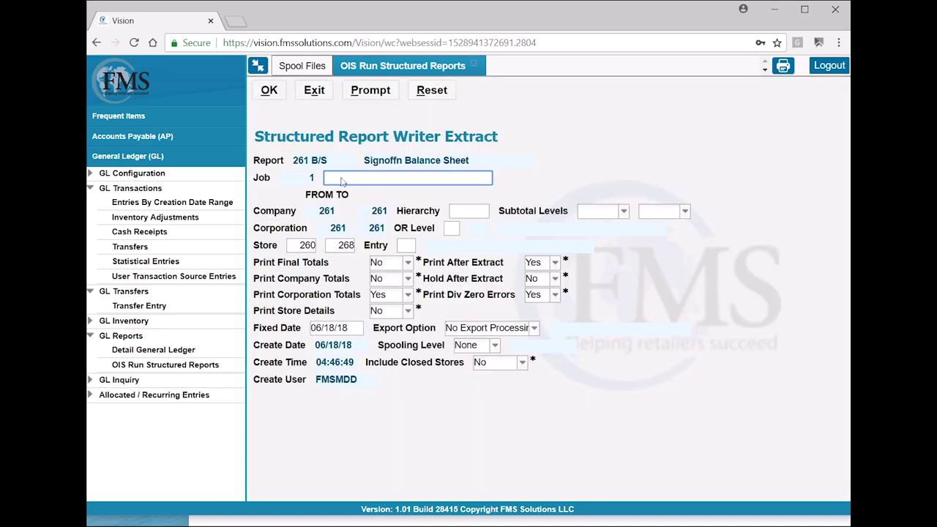
type("Dec 2015")
left_click(342, 330)
type("123115")
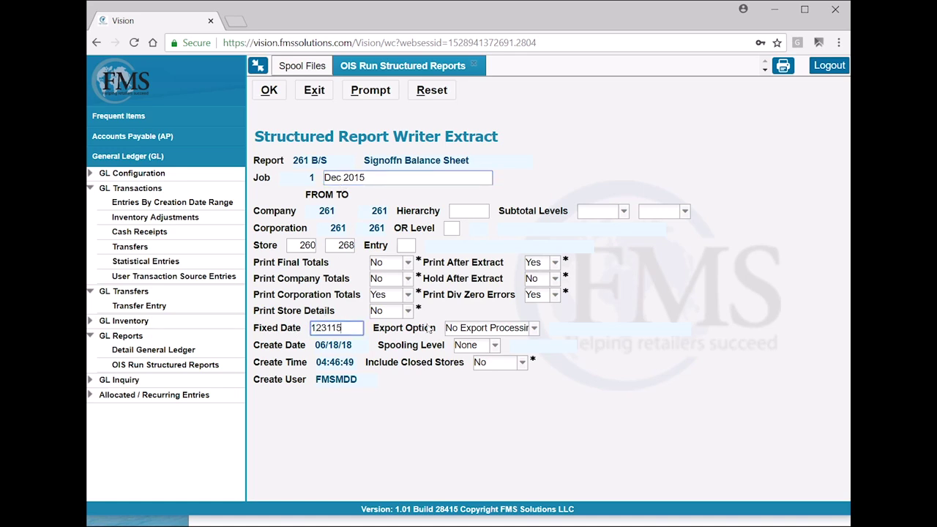
key("Tab")
key("Return")
key("Return")
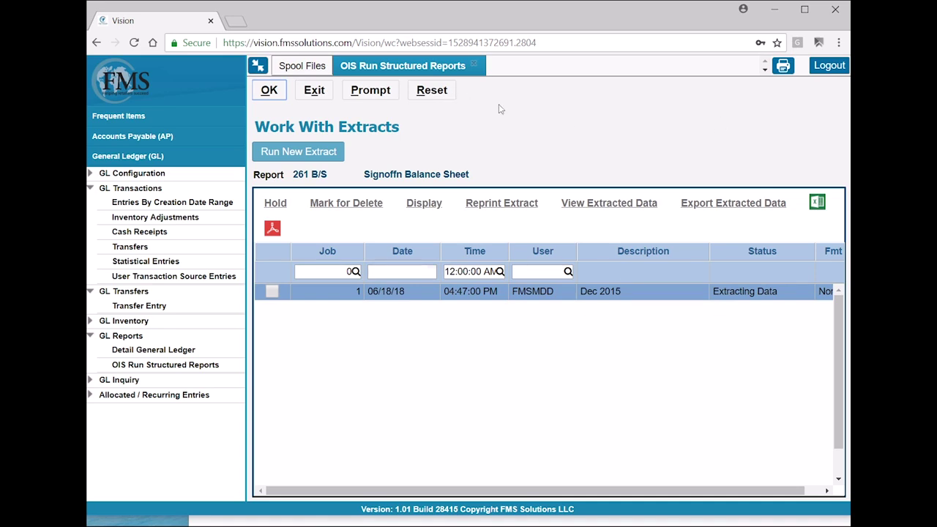
Check on the balance sheet extract by reloading the spool files and refreshing the extract list.
left_click(301, 67)
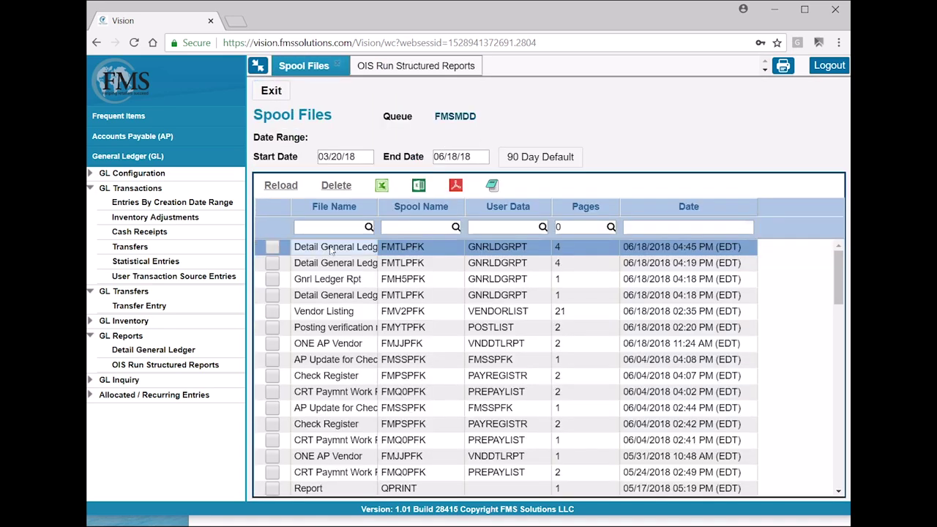
left_click(277, 188)
left_click(277, 187)
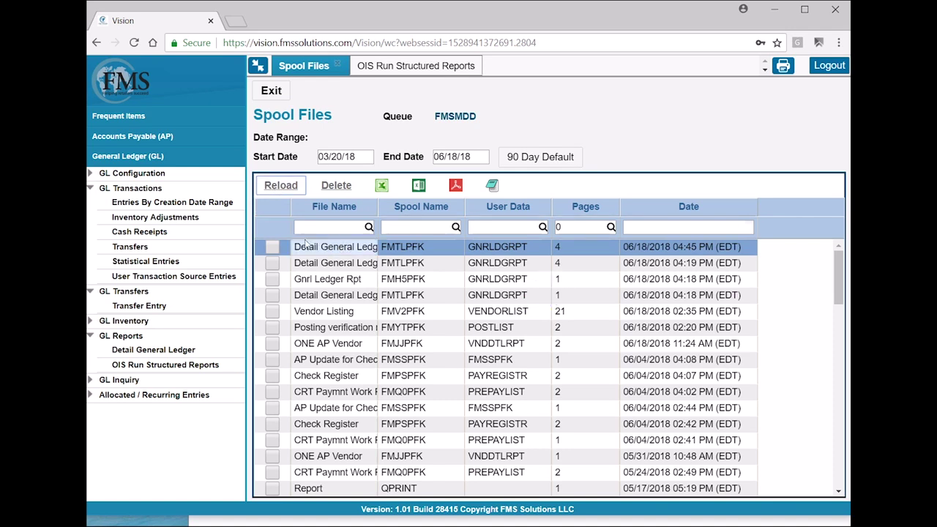
left_click(401, 68)
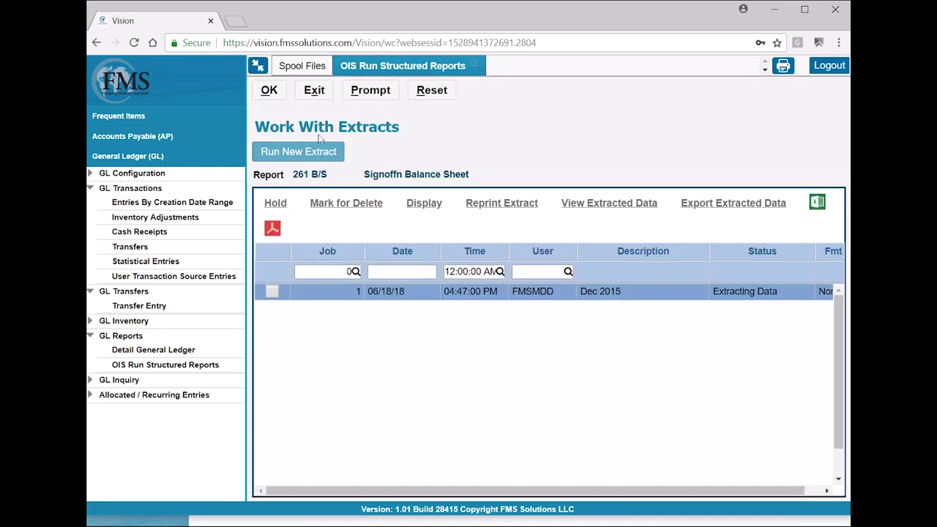
left_click(429, 96)
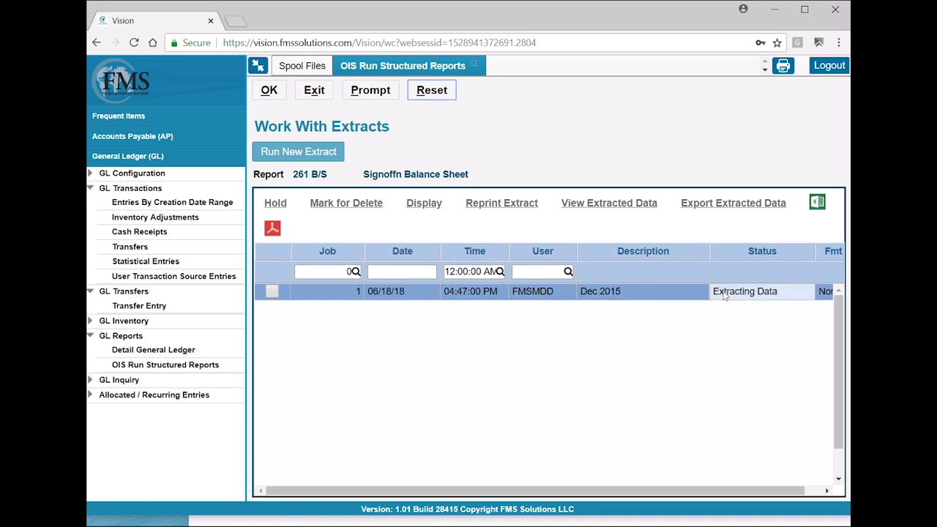
Run an Account Balances inquiry from 01/01/15 to 12/31/15, arranged by Account, Department, Corporation, Store.
left_click(90, 380)
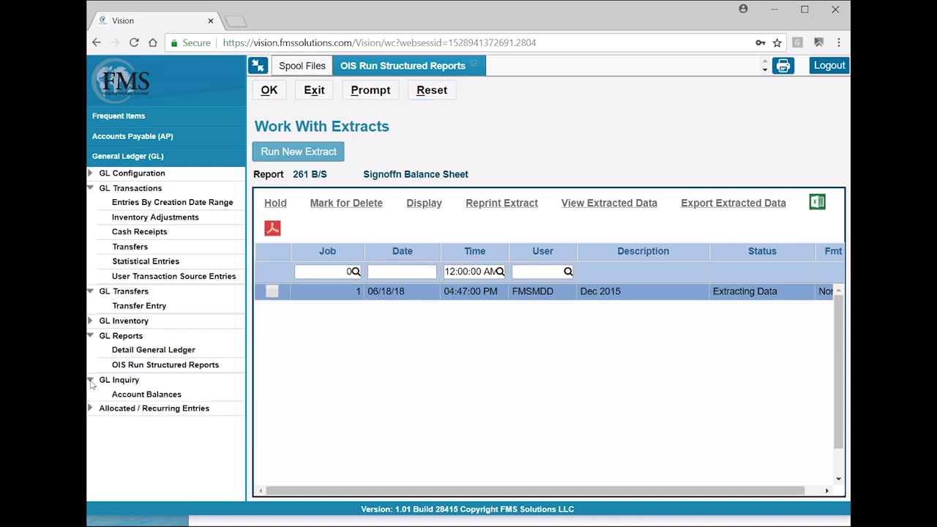
left_click(133, 396)
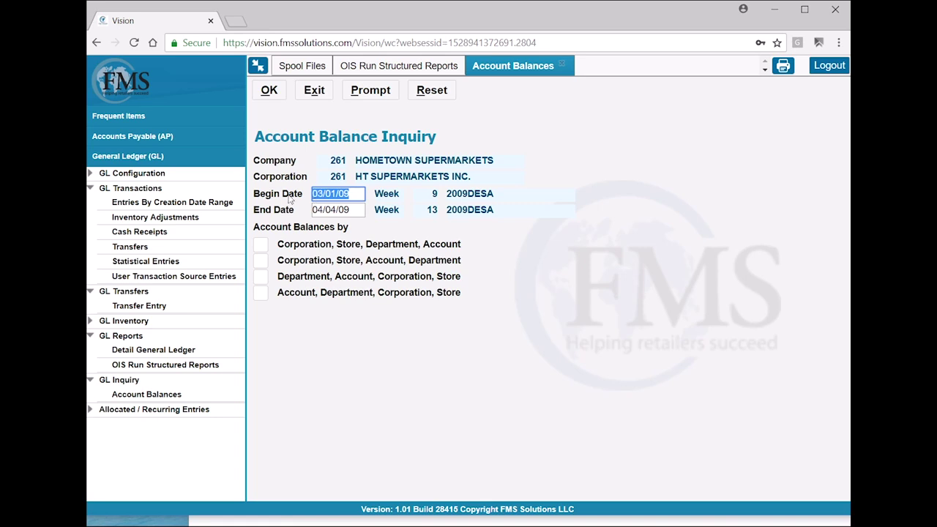
type("01/01/15")
key("Tab")
type("1231")
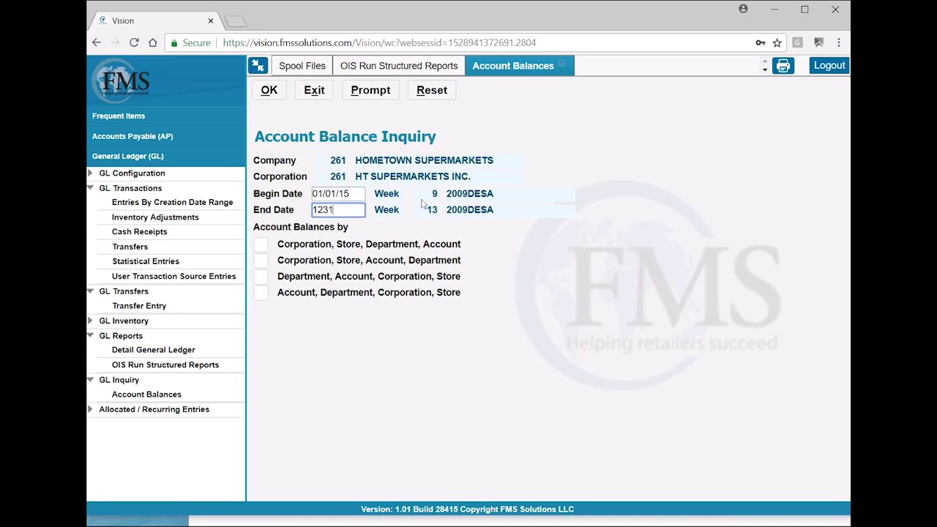
key("Tab")
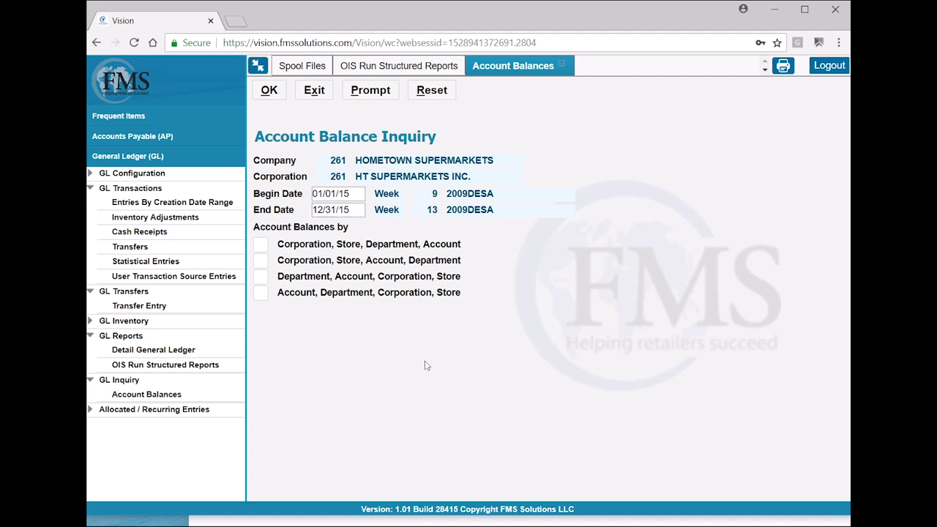
left_click(261, 292)
key("Return")
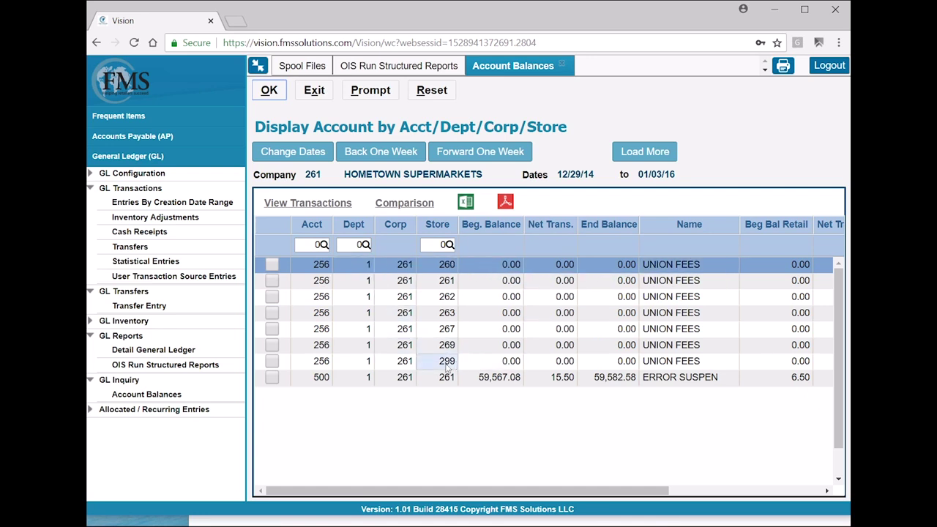
Load more account balances and position the list to account 4310, department 100.
left_click(636, 152)
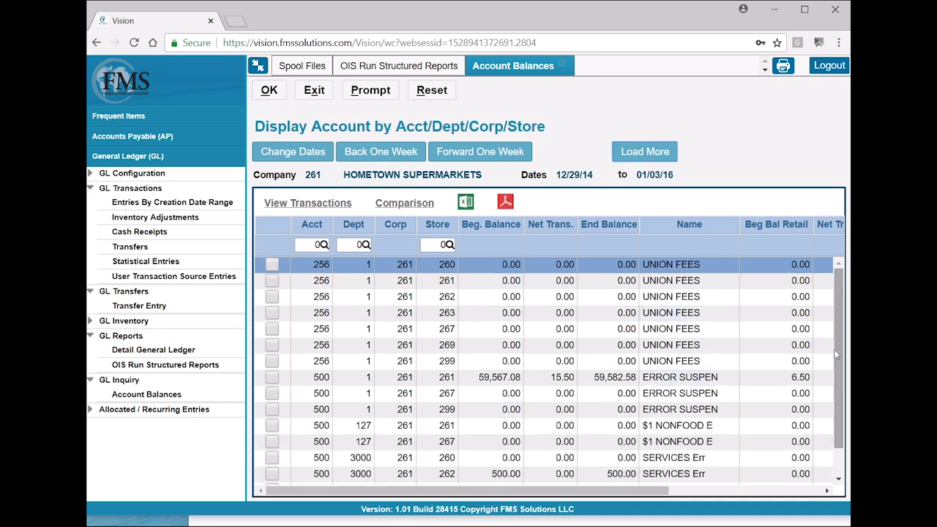
left_click(306, 248)
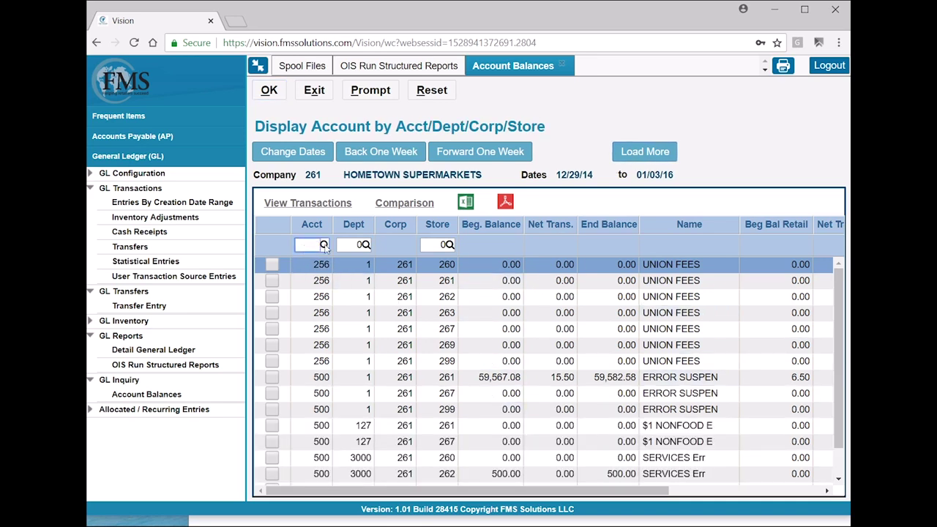
type("4310")
key("Tab")
type("100")
key("Return")
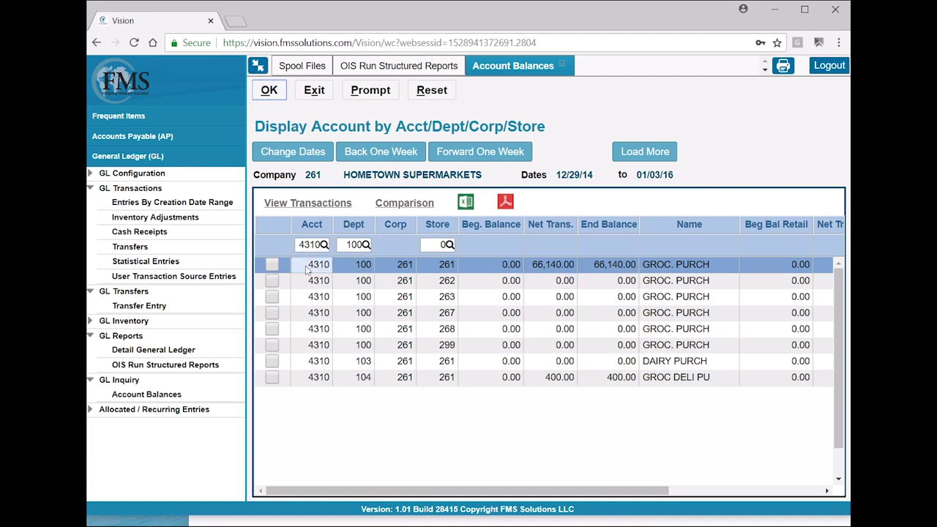
View the transactions behind the account 4310, department 100 balance for store 261.
left_click(271, 268)
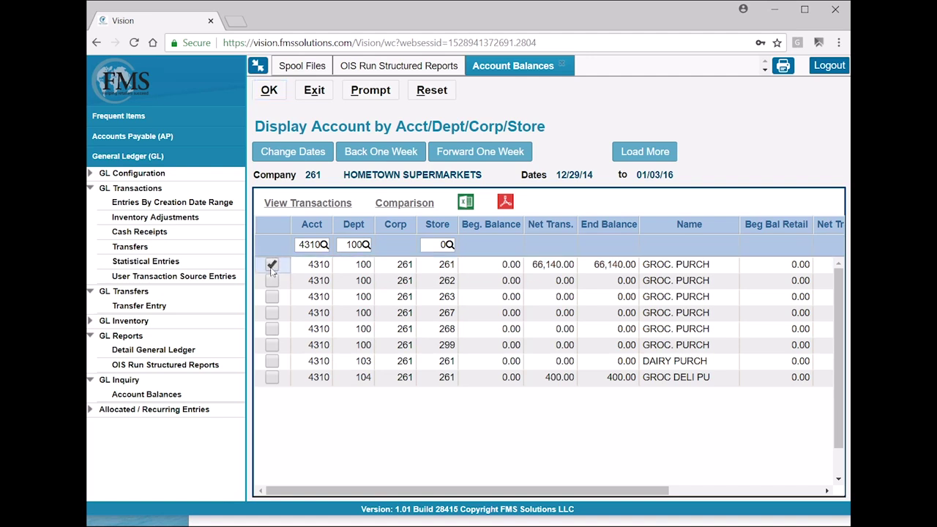
left_click(295, 204)
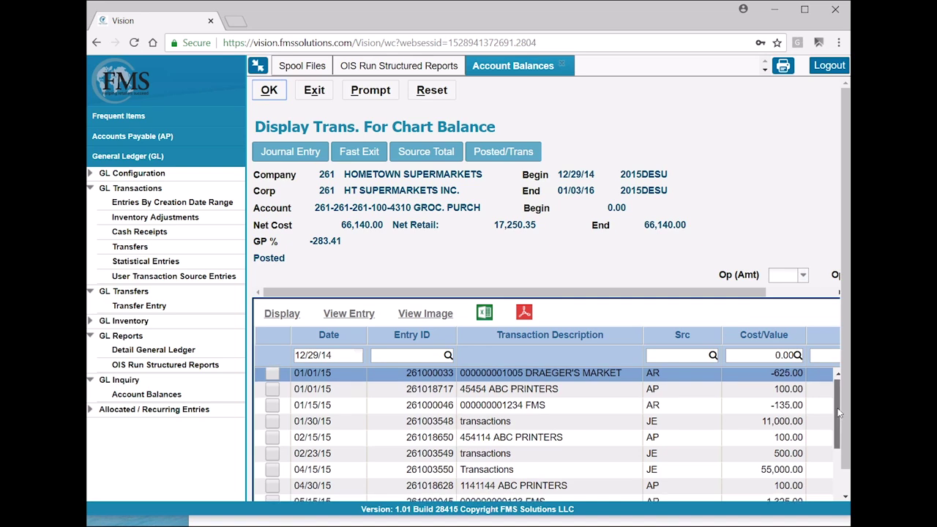
scroll(835, 403, "down", 3)
Export the transaction list to Excel, open the file, fit all column widths to their contents, and close it.
left_click(484, 312)
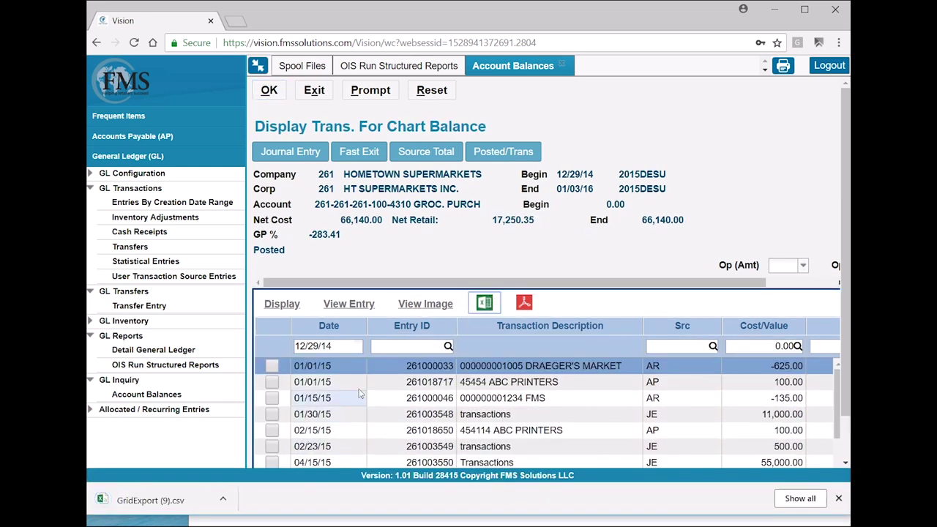
left_click(144, 499)
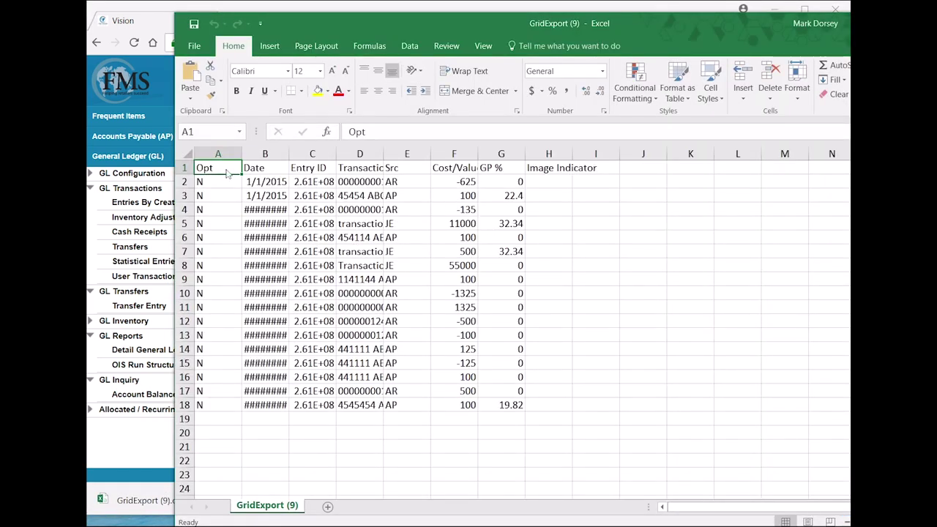
left_click(188, 153)
double_click(336, 154)
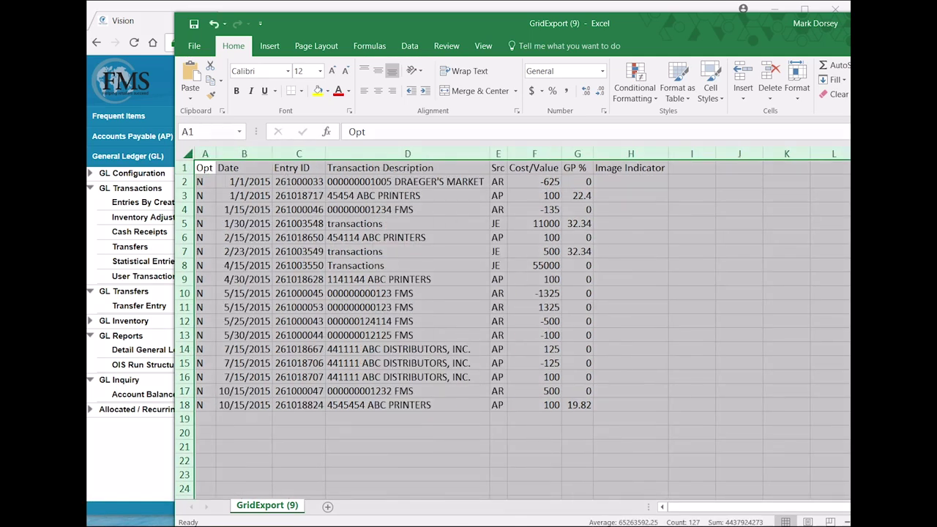
key("alt+F4")
left_click(539, 275)
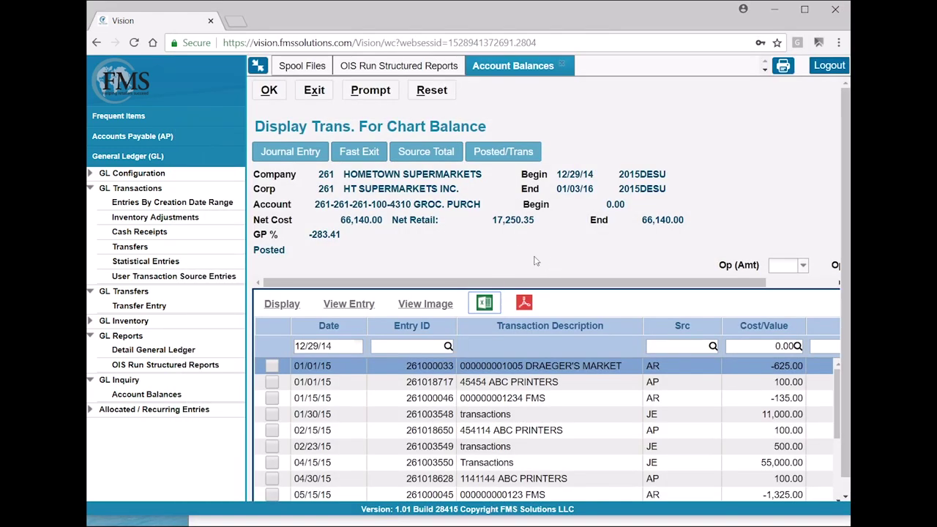
Close the Account Balances inquiry, then reload the spool files and check the 261 B/S balance sheet extract.
left_click(315, 92)
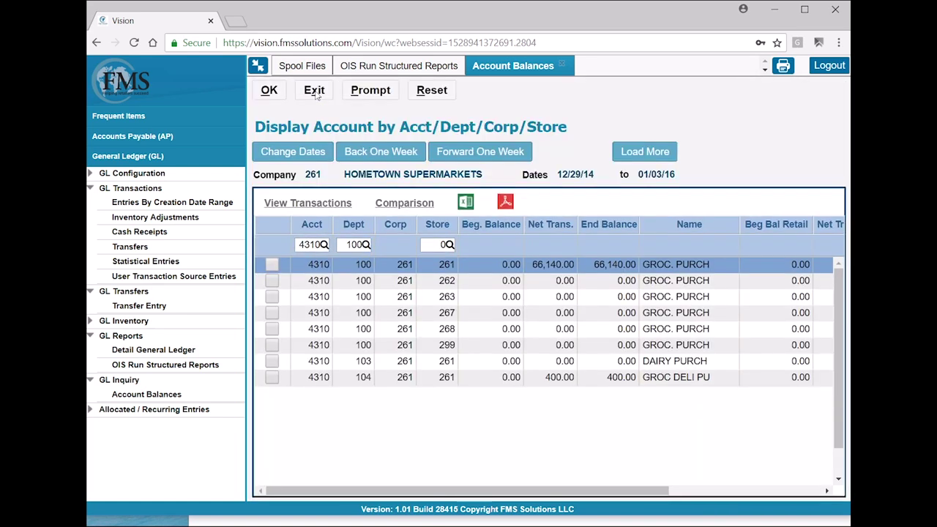
left_click(316, 93)
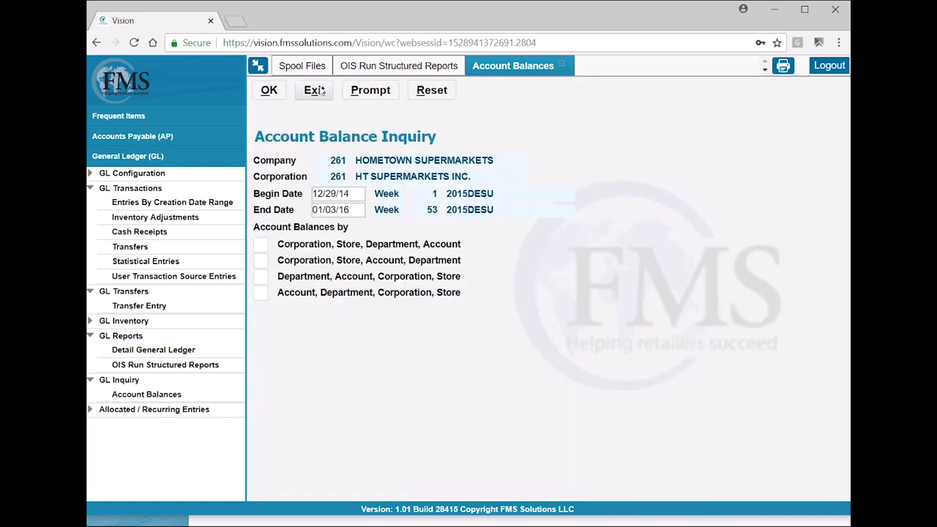
left_click(313, 91)
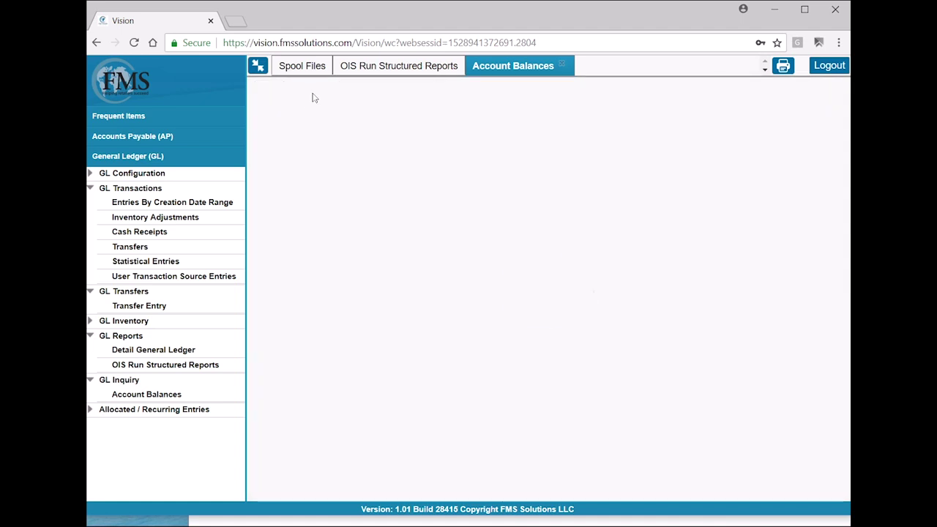
left_click(562, 65)
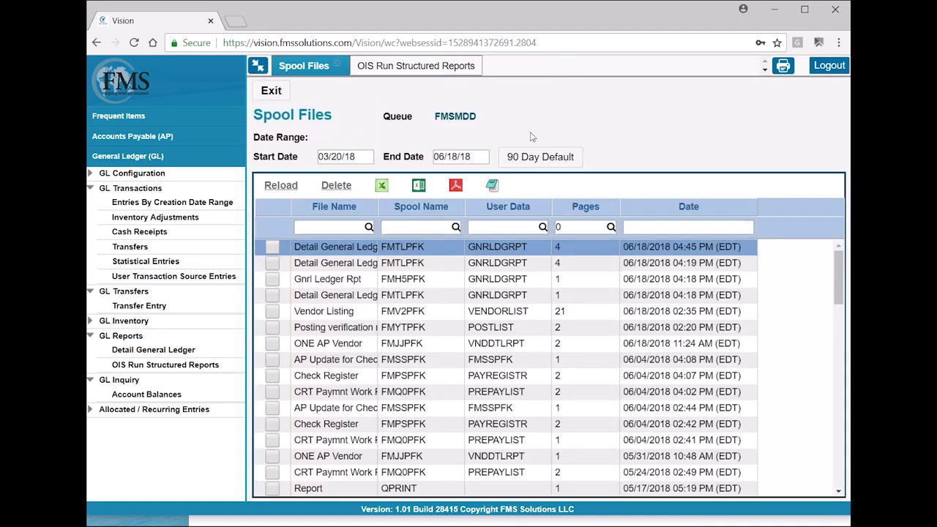
left_click(280, 187)
left_click(399, 68)
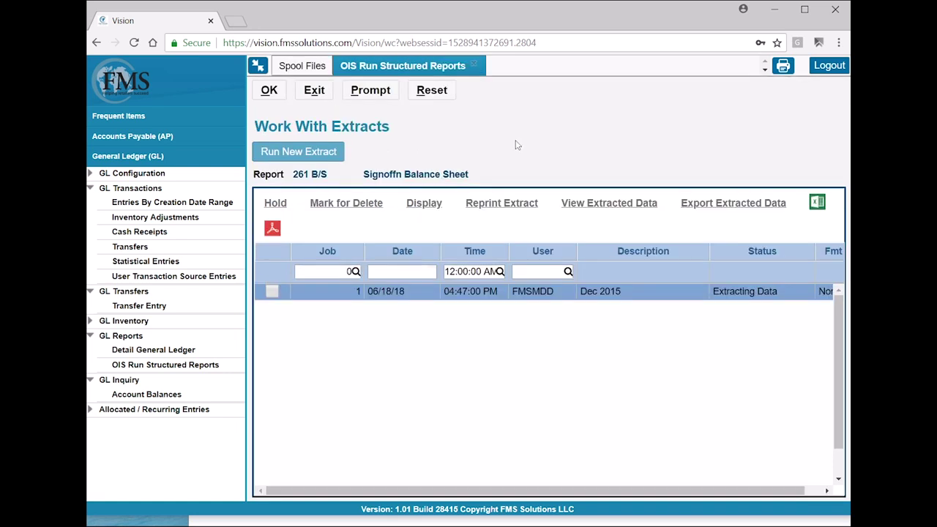
Open Memorized Entries under Allocated / Recurring Entries and start a new entry with source AP.
left_click(95, 413)
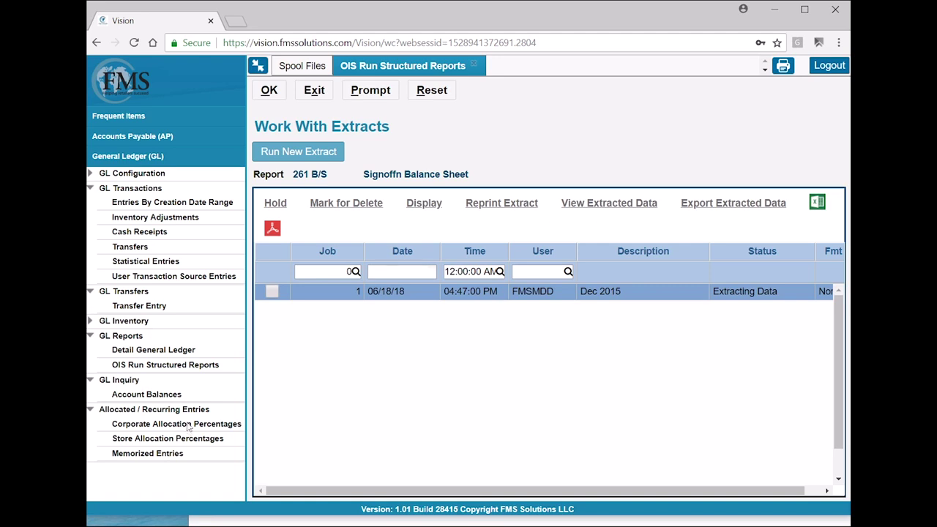
left_click(134, 454)
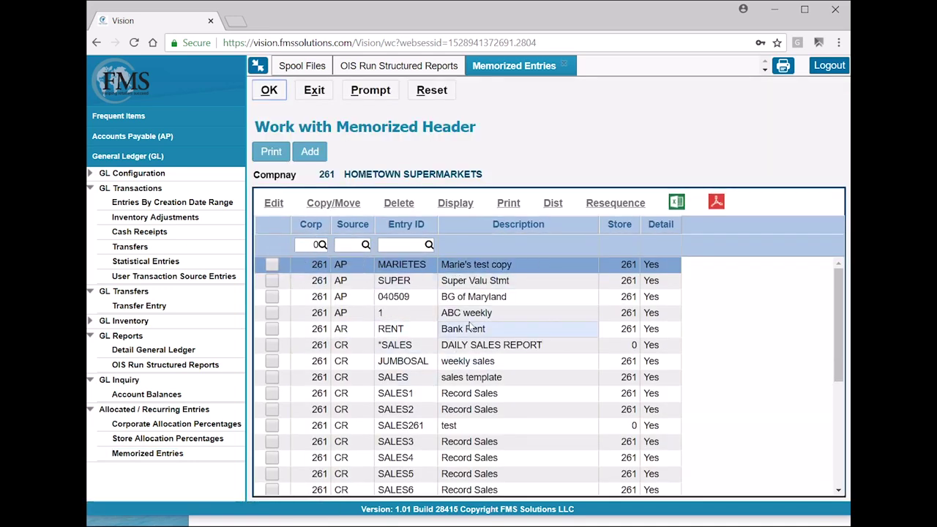
left_click(311, 152)
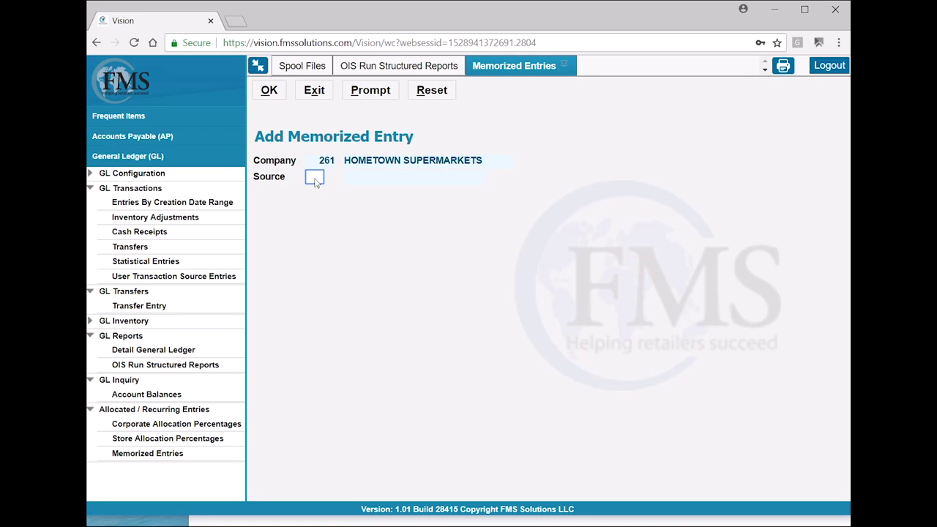
key("Return")
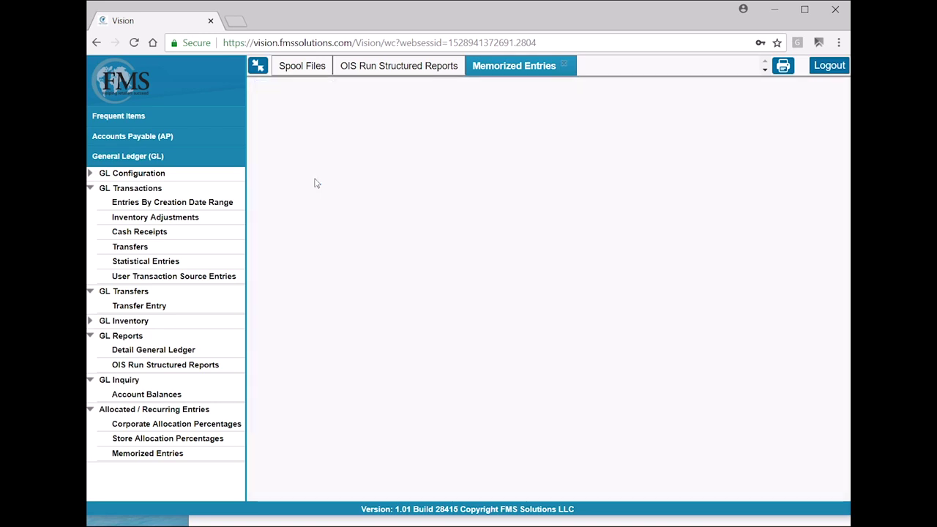
left_click(350, 202)
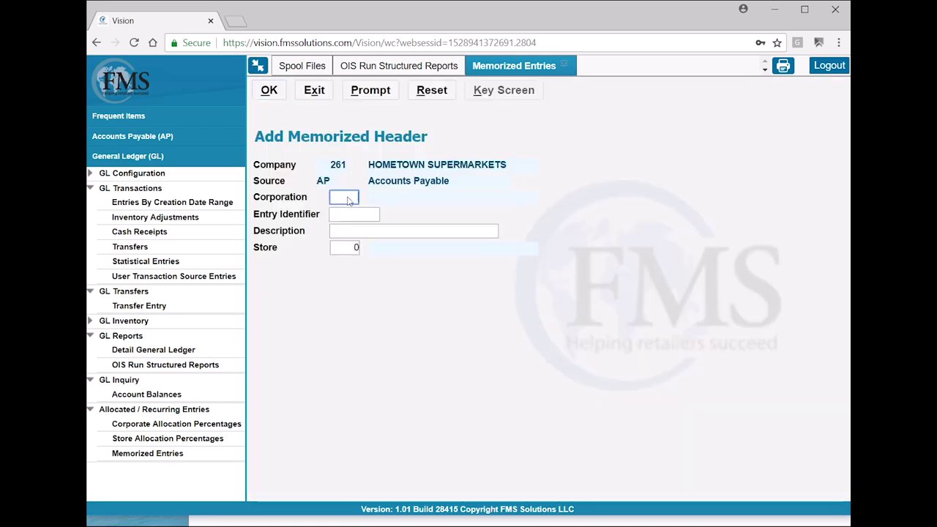
Create the memorized header with corporation 261, identifier WHOLE, description Wholesaler and store 261, and confirm it.
type("261")
key("Tab")
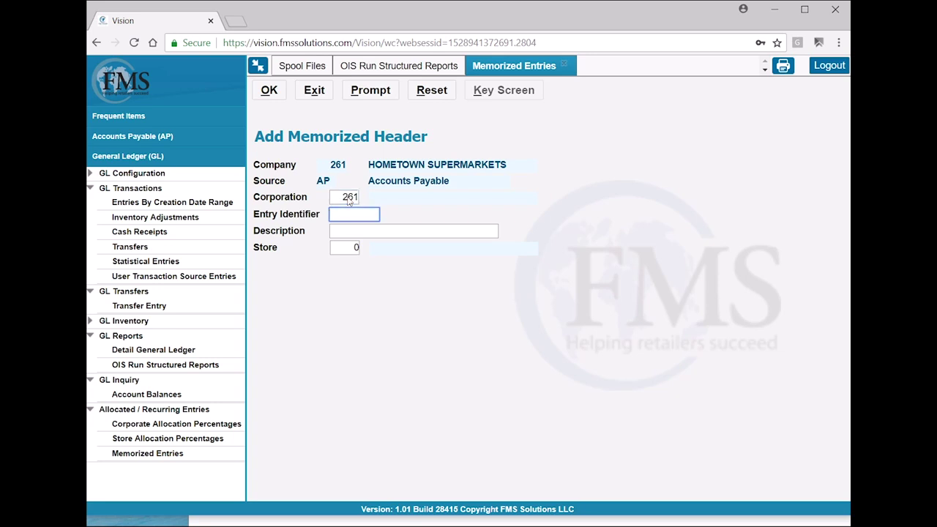
type("Whole")
key("Tab")
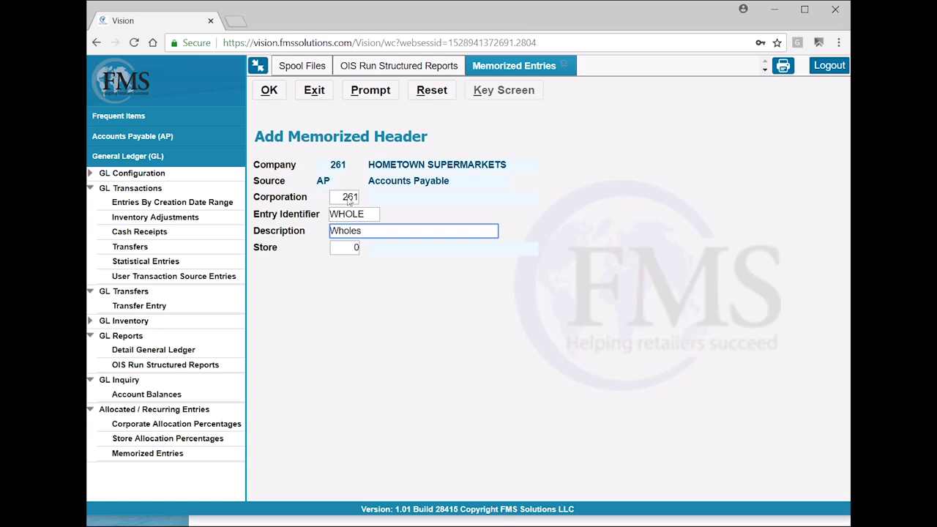
key("Tab")
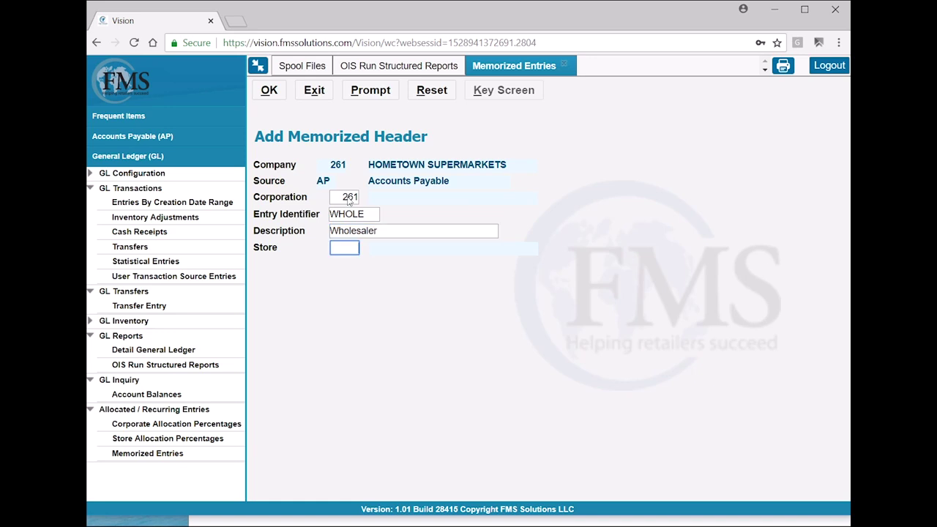
type("261")
key("Return")
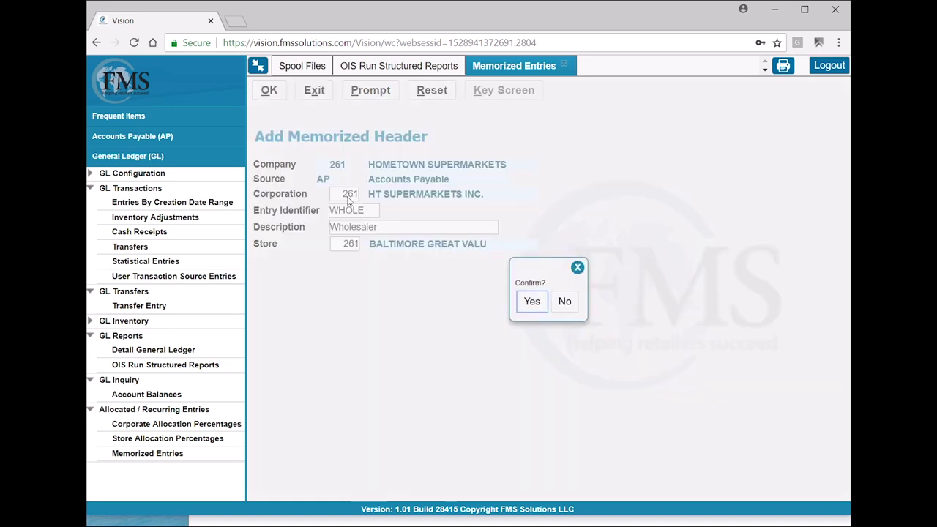
key("Return")
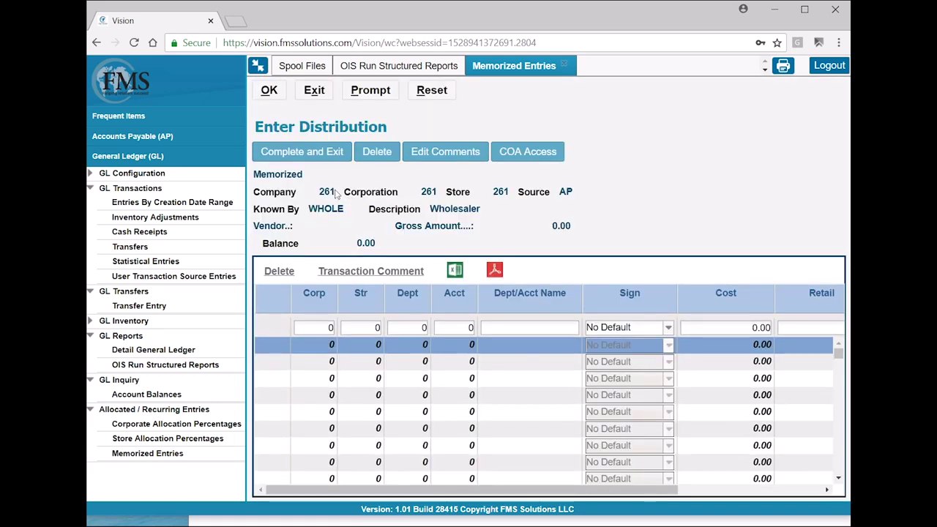
Add a distribution line for corporation 261, store 261, department 100, account 4310, without amounts.
left_click(322, 327)
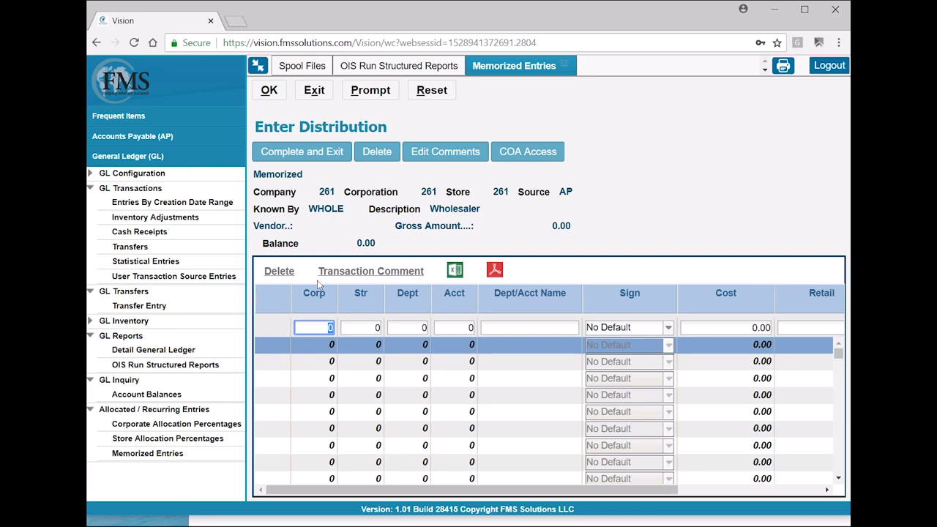
type("6126110043")
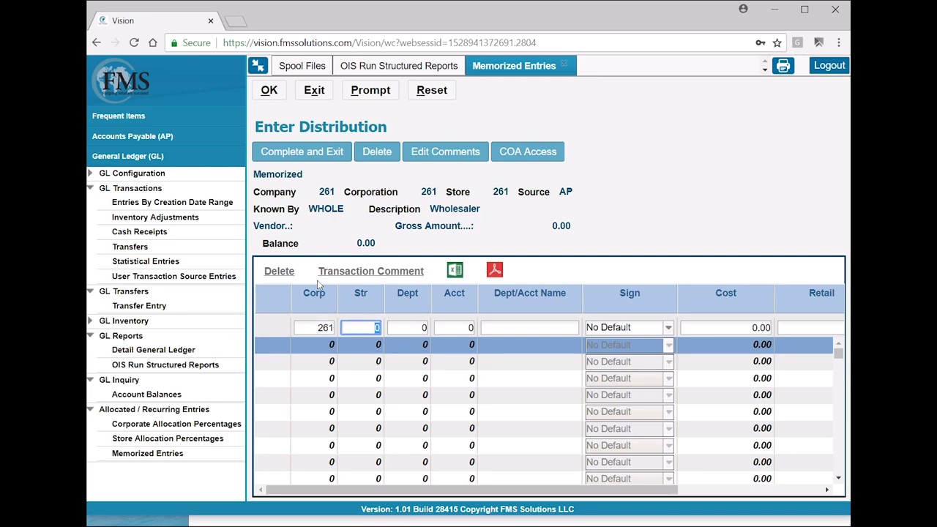
type("10")
key("Tab")
key("Tab")
key("Tab")
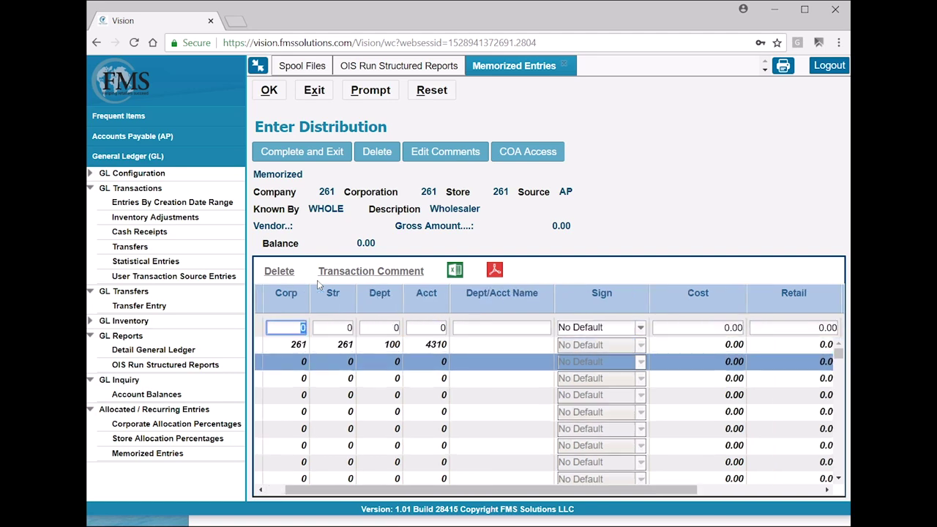
Add a second distribution line for corporation 261, store 261, department 400, account 4310, without amounts.
type("261261")
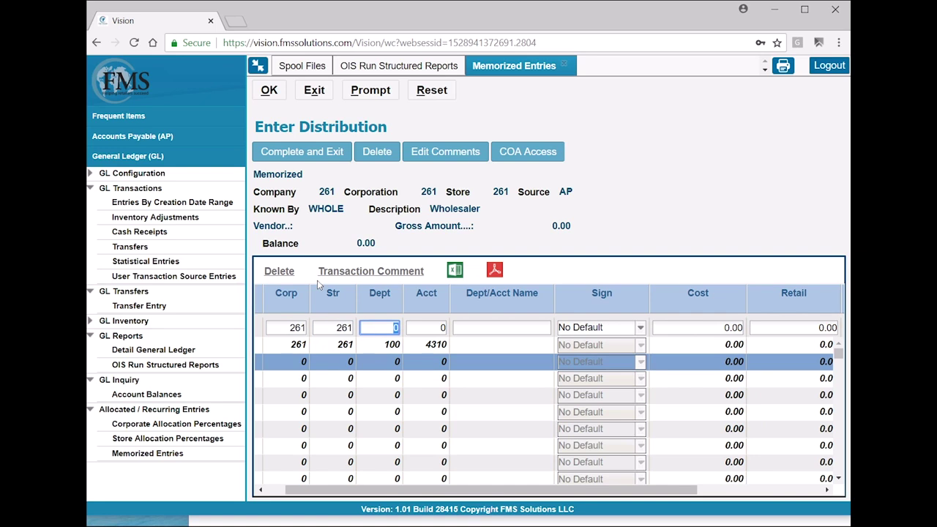
type("4004310")
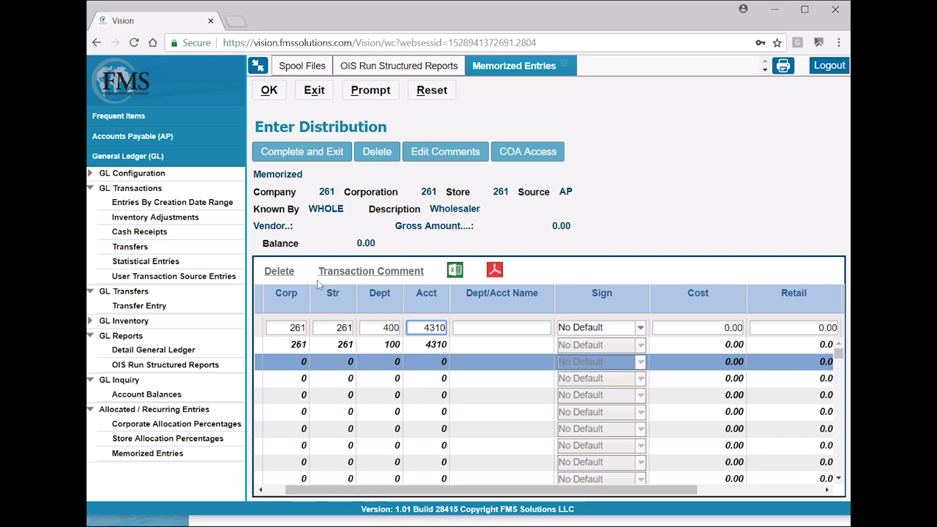
key("Tab")
key("Tab")
key("Tab")
key("Tab")
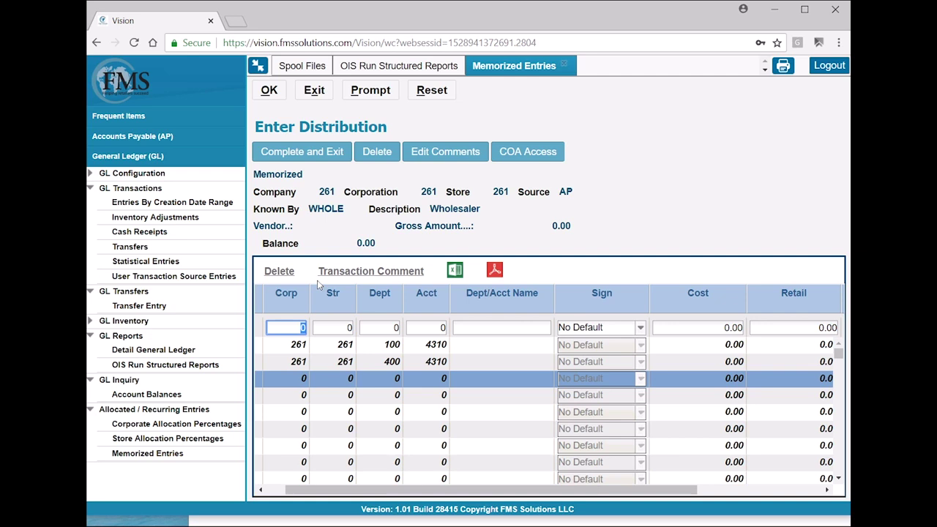
Add a third distribution line for corporation 261, store 261, department 500, account 4310, without amounts.
type("261")
key("Tab")
type("261")
key("Tab")
type("500")
key("Tab")
type("4310")
key("Tab")
key("Tab")
key("Tab")
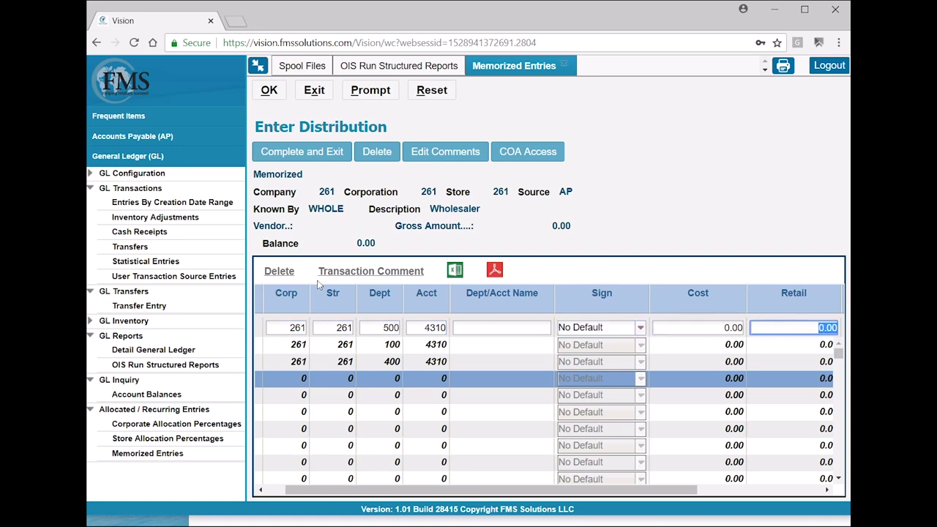
key("Tab")
Enter department 600 and account 4310 on the fourth distribution line, without amounts.
key("Tab")
key("Tab")
type("600")
key("Tab")
type("4310")
key("Tab")
key("Tab")
key("Tab")
key("Return")
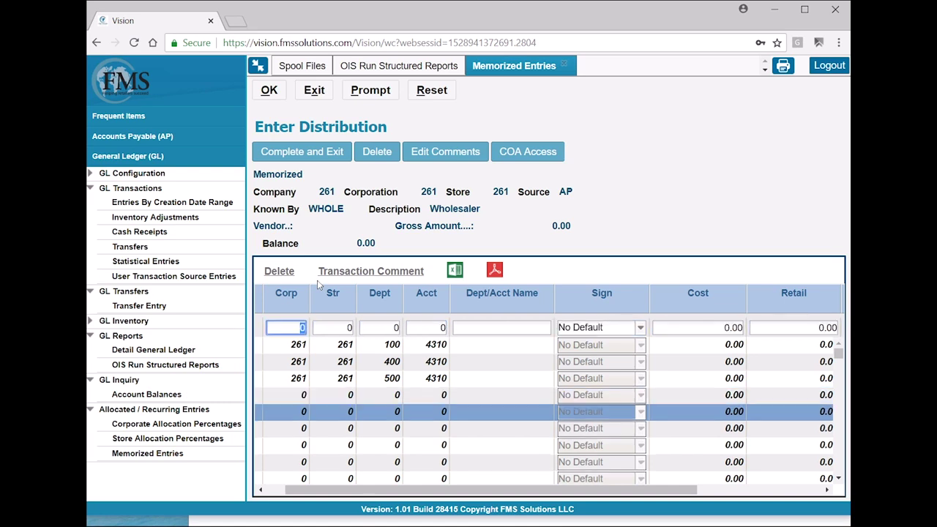
Set corporation 261 and store 261 on the department 600 line and submit the distribution lines.
left_click(287, 395)
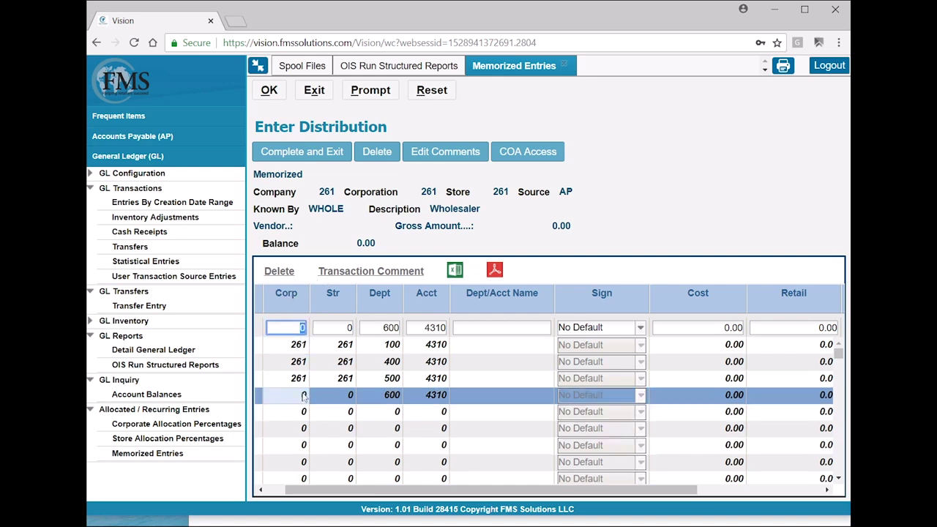
type("261")
key("Tab")
type("261")
key("Tab")
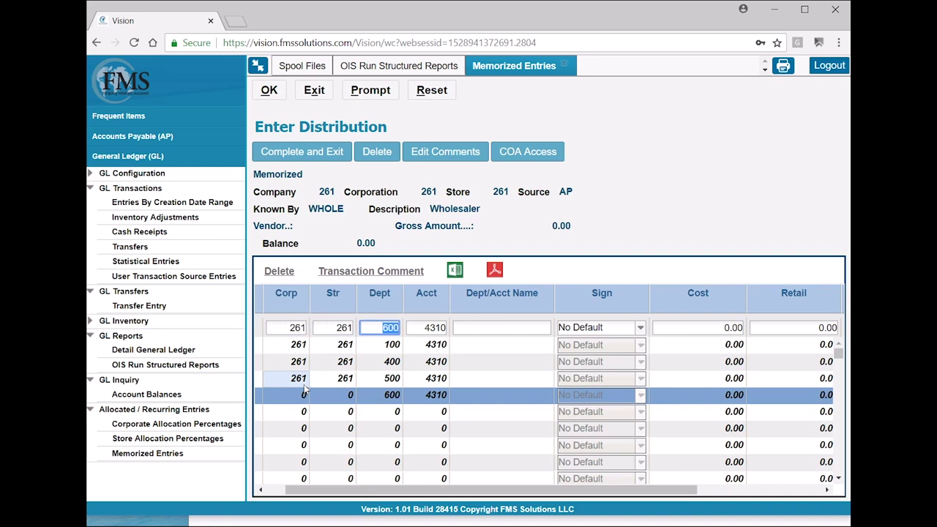
key("Return")
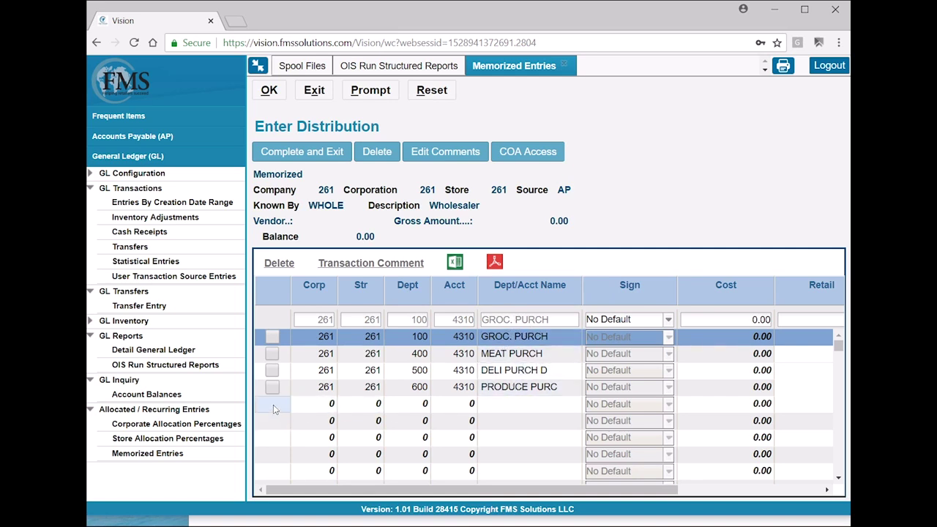
Try to add a distribution line for corporation 261, store 261, department 700, account 4310, and delete it again.
left_click(325, 406)
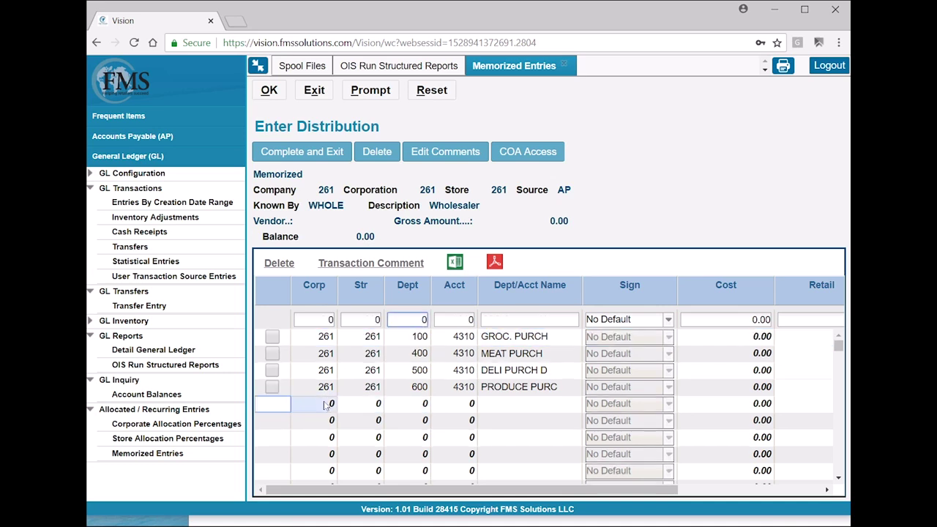
left_click(319, 323)
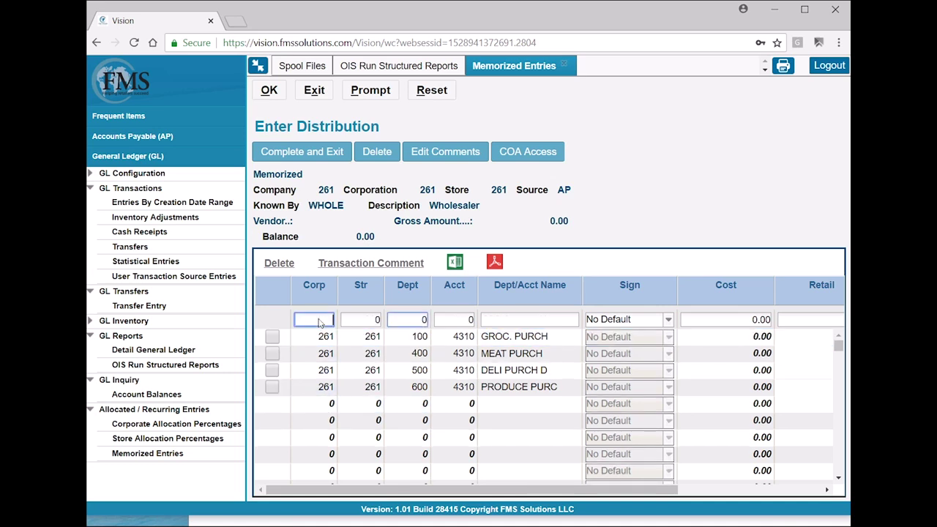
type("261")
key("Tab")
type("261")
key("Tab")
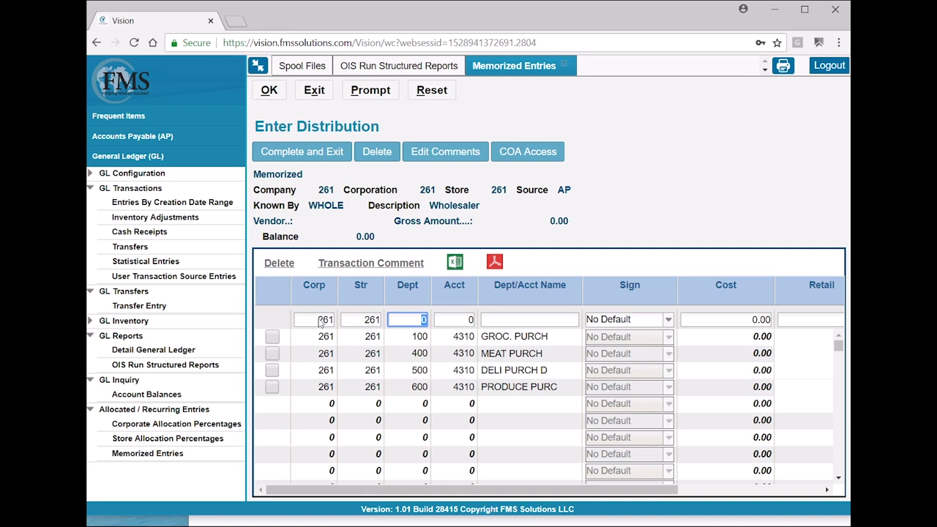
type("700")
key("Tab")
type("4310")
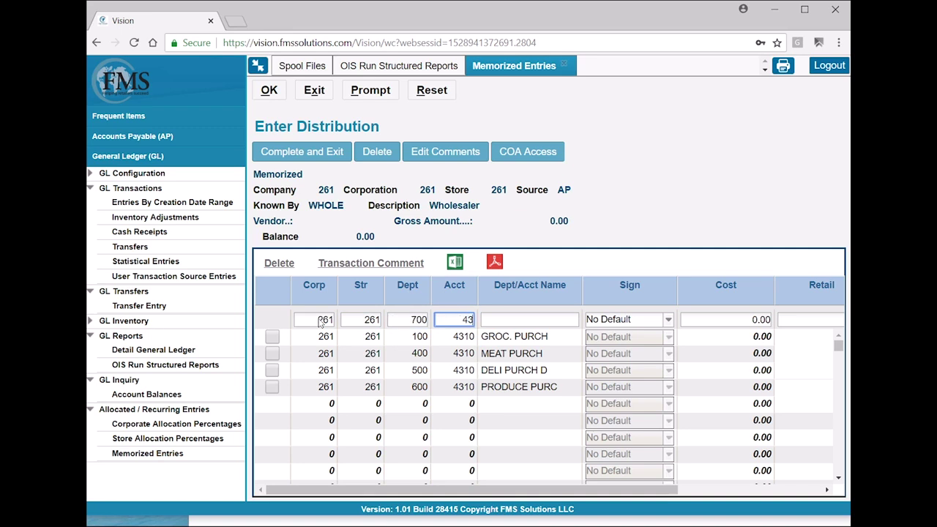
key("Tab")
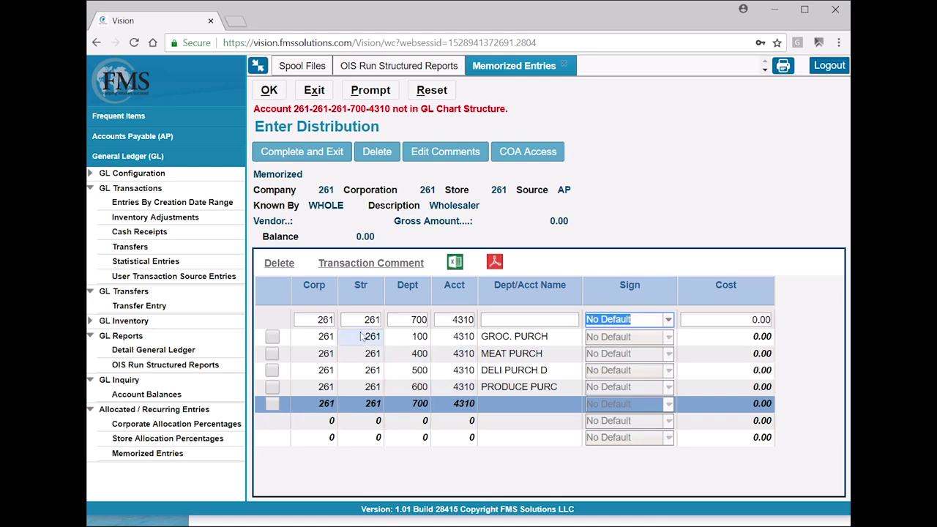
left_click(272, 404)
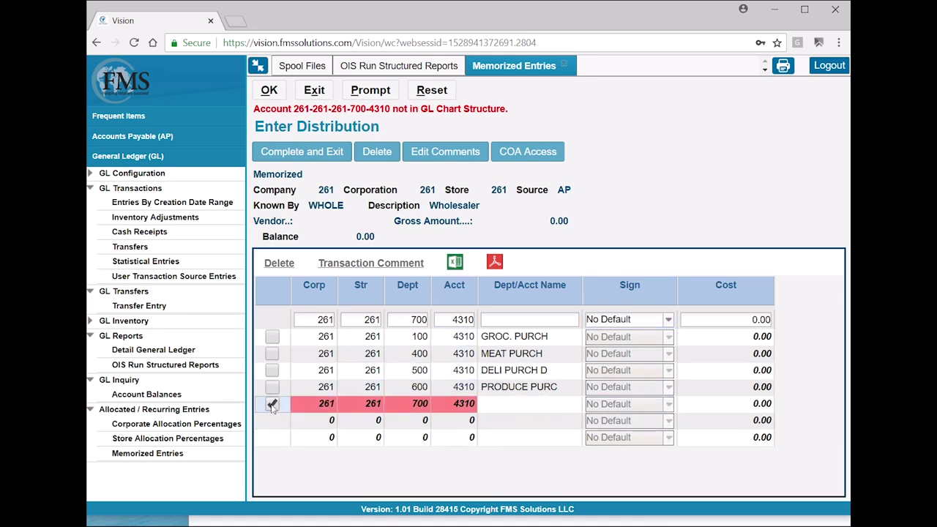
left_click(274, 263)
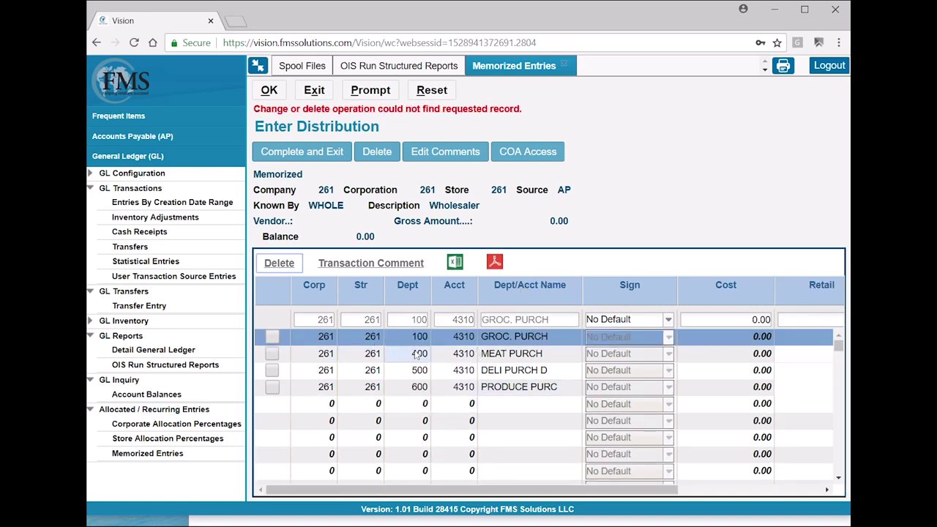
Complete the memorized entry WHOLE and return to the list of memorized headers.
left_click(294, 151)
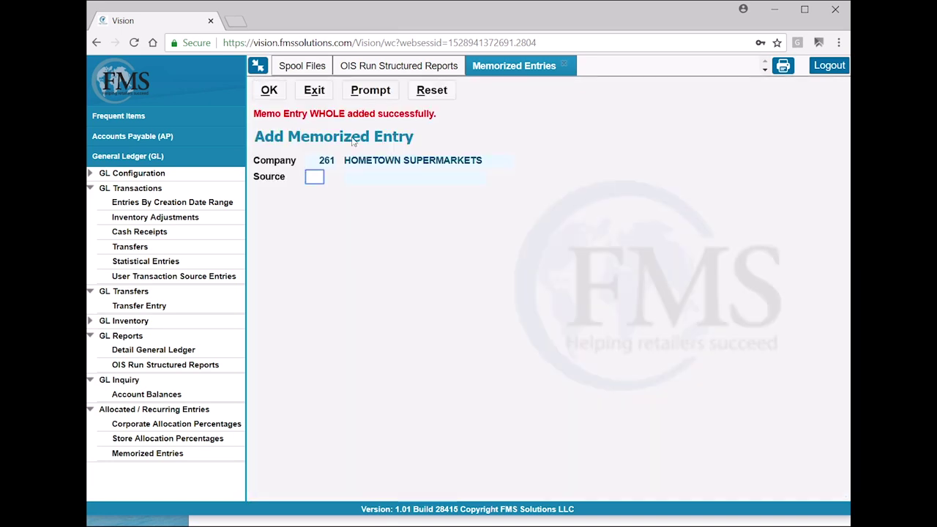
left_click(314, 90)
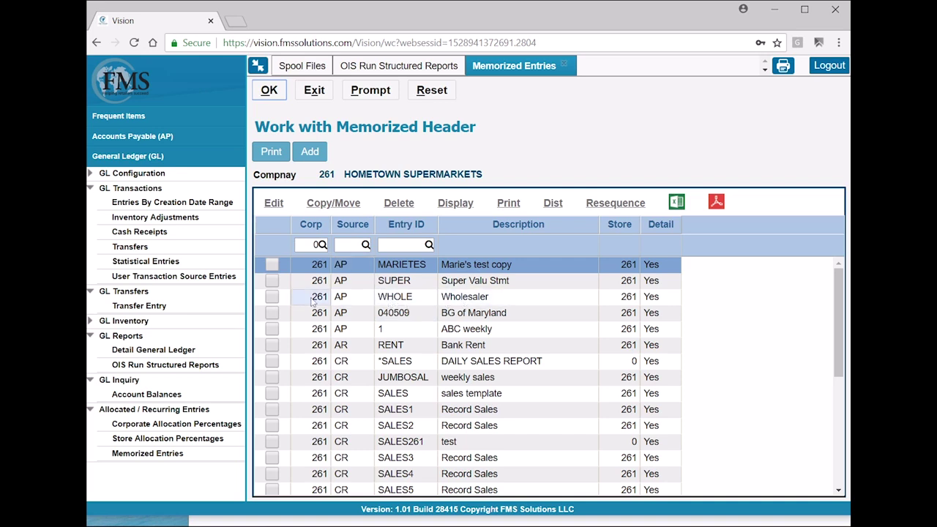
Review the distribution of the memorized entry WHOLE and return to the header list.
left_click(271, 297)
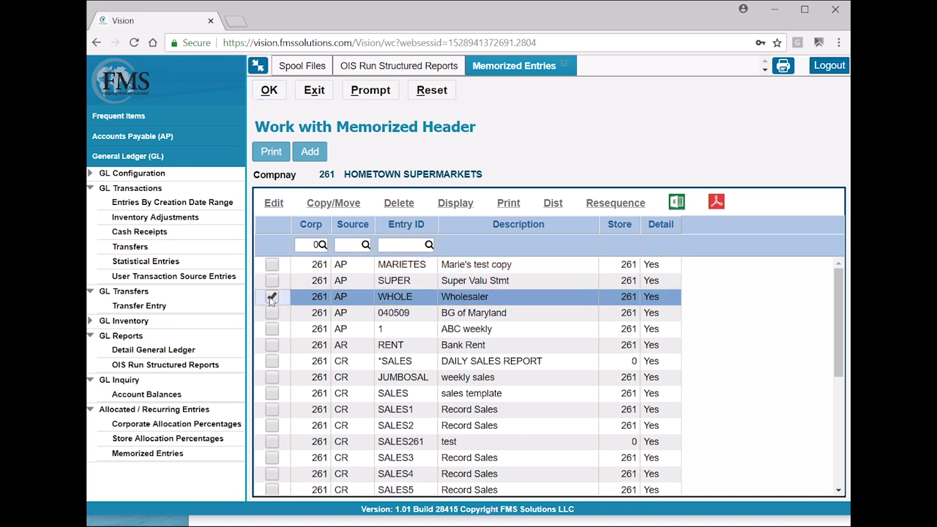
left_click(553, 204)
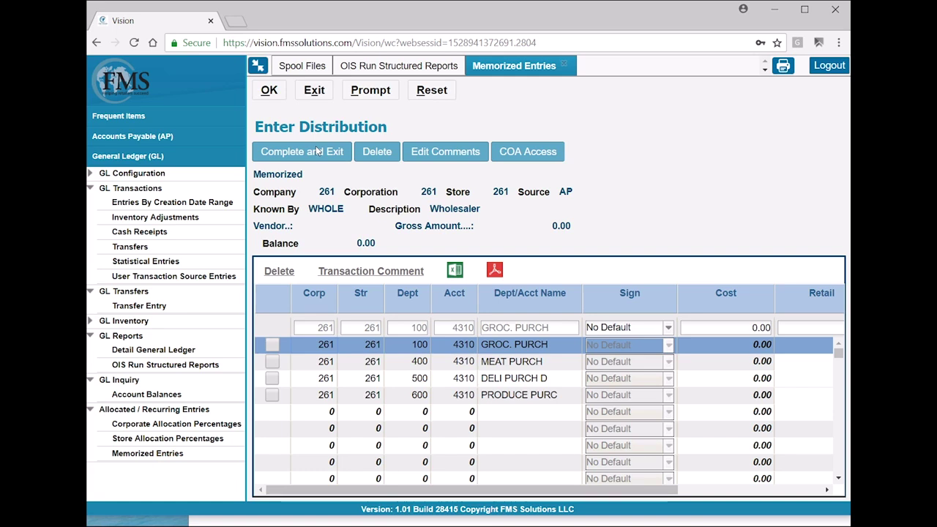
left_click(322, 413)
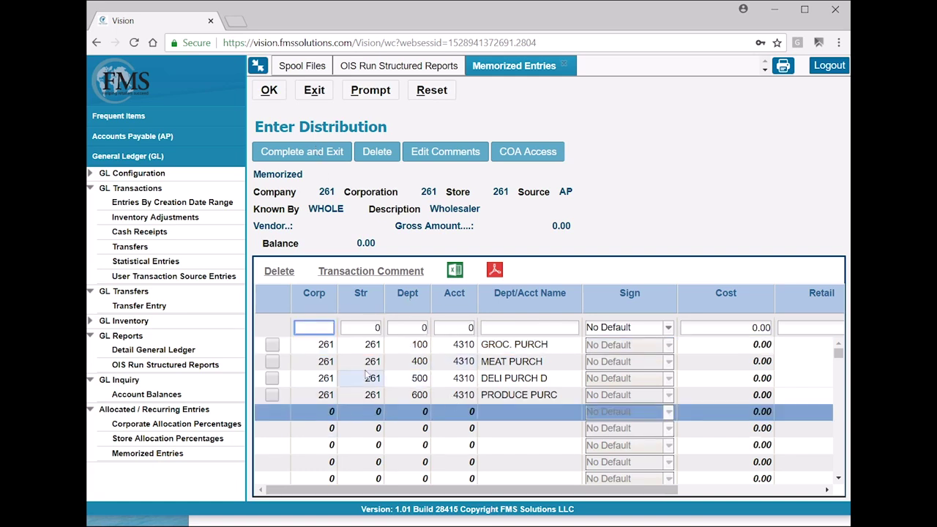
left_click(292, 154)
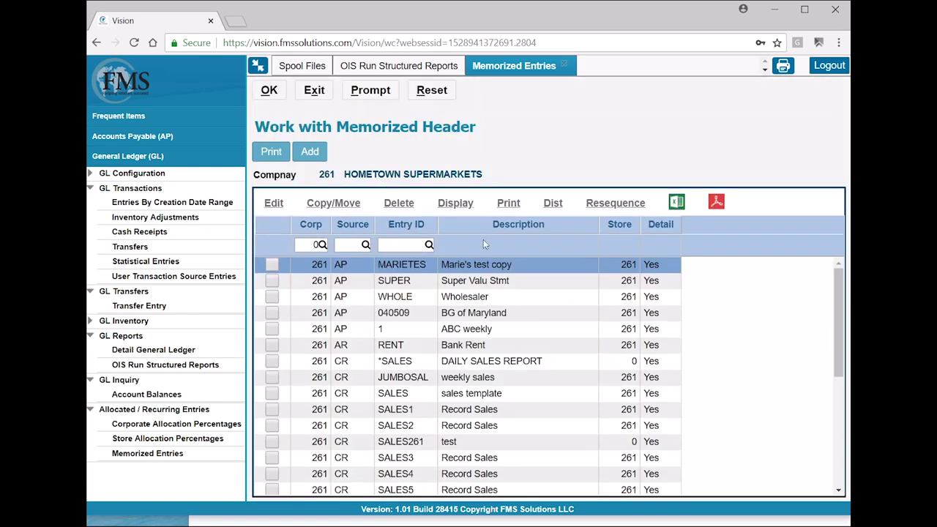
Print the memorized entry WHOLE and reload the list of spool files.
left_click(272, 296)
left_click(509, 203)
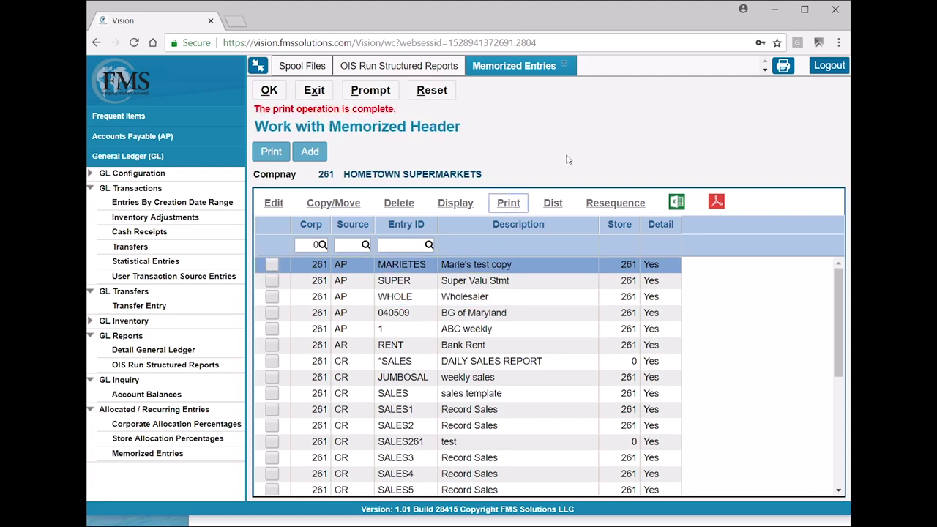
left_click(286, 68)
left_click(280, 186)
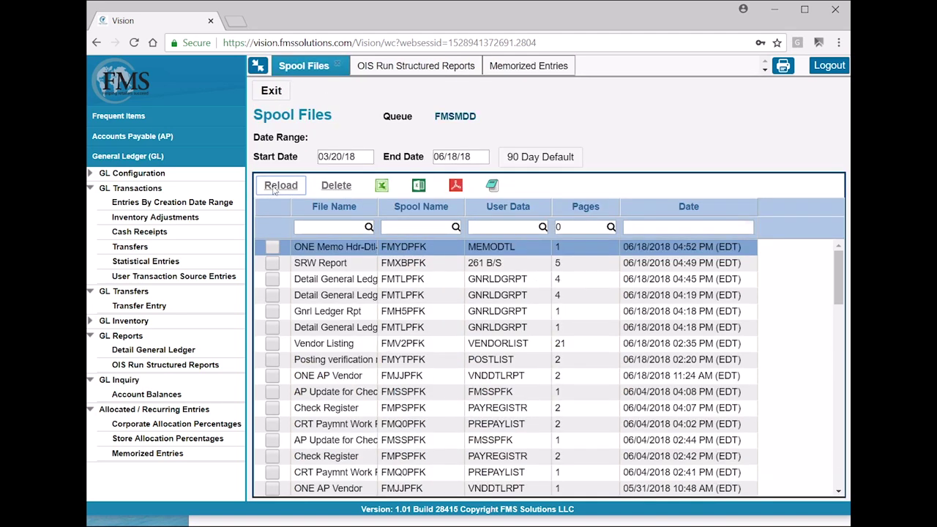
Widen the File Name column and view the ONE Memo Hdr-Dtl-Cmnt report as a PDF, closing it after reading.
left_click(272, 247)
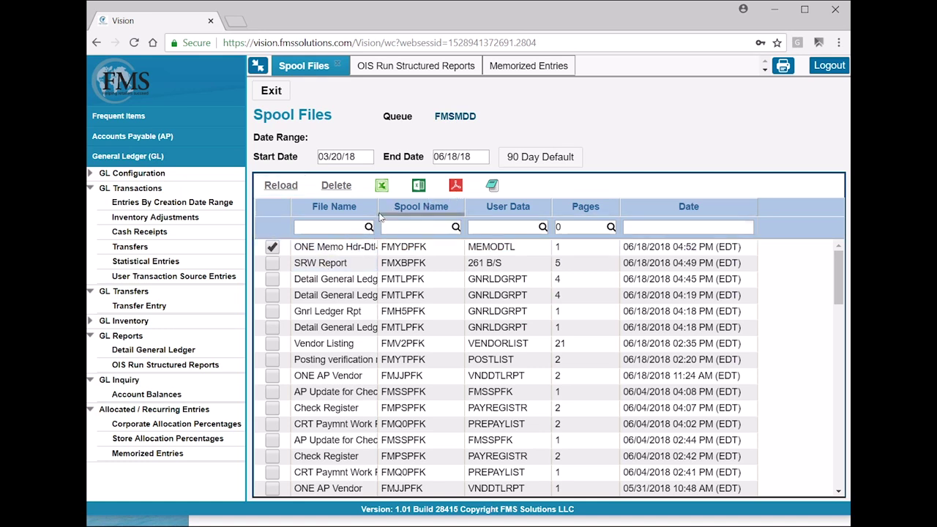
left_click_drag(379, 212, 424, 209)
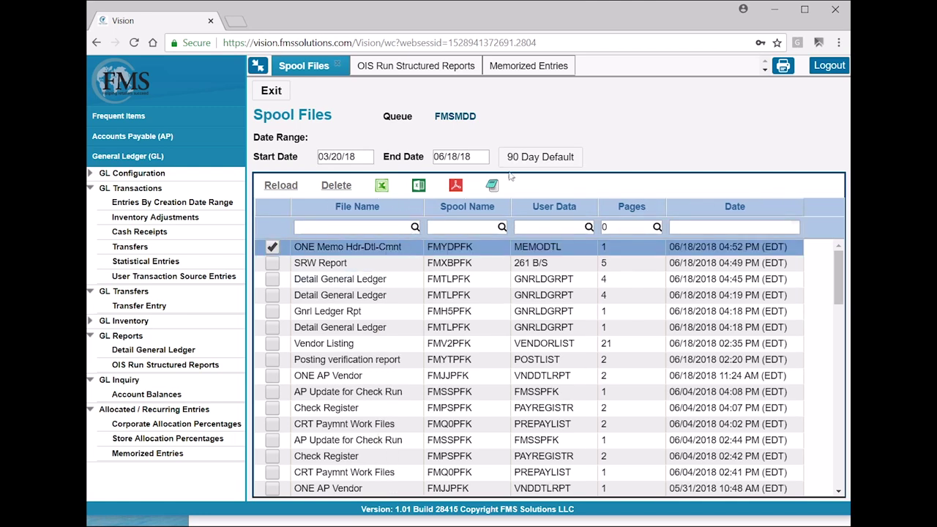
left_click(455, 185)
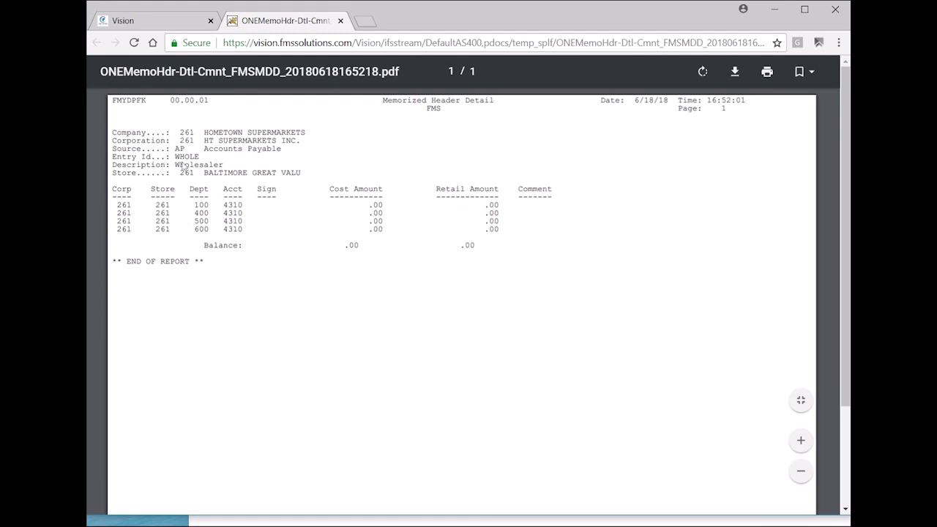
left_click(340, 21)
View the SRW Report for 261 B/S as a PDF, look through its balance sheet pages, and close it.
left_click(272, 263)
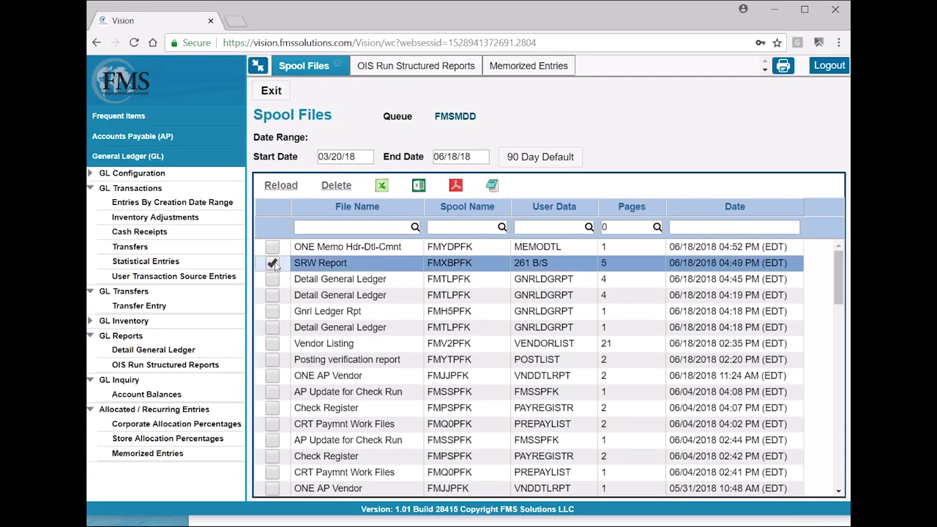
left_click(456, 185)
scroll(316, 220, "down", 2)
scroll(330, 192, "up", 2)
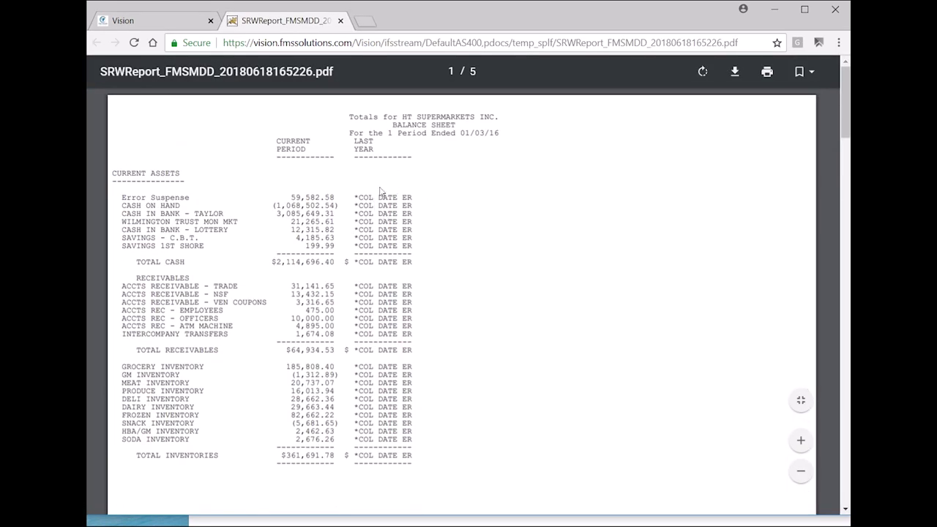
scroll(330, 158, "down", 10)
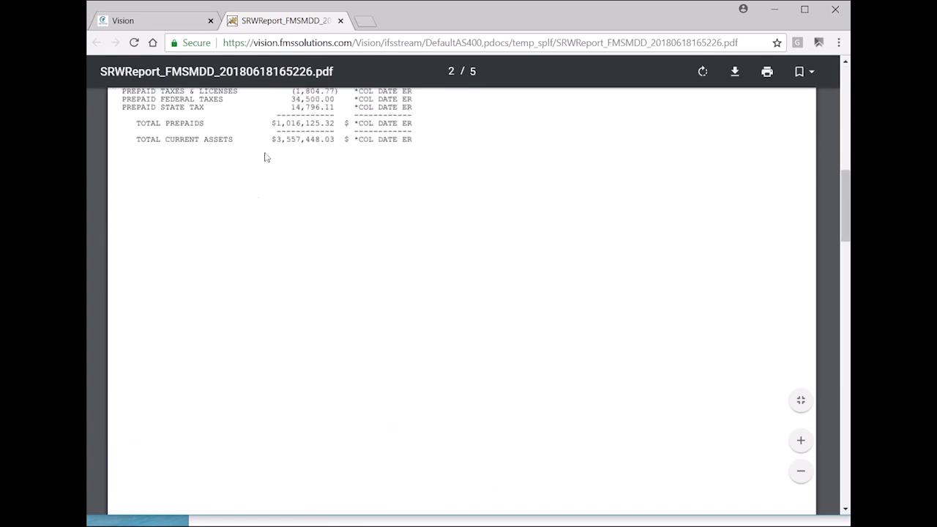
left_click(341, 21)
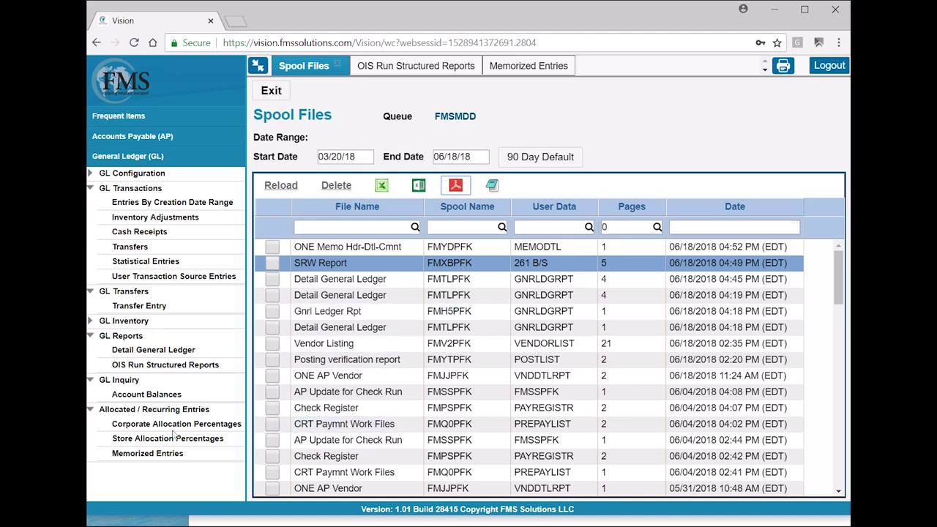
Collapse the Allocated / Recurring Entries group and exit and close OIS Run Structured Reports.
left_click(91, 409)
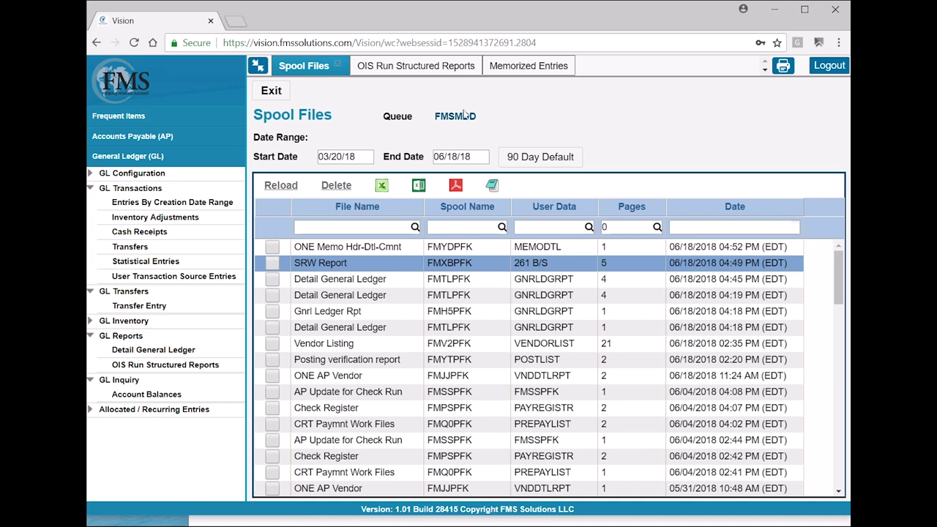
left_click(424, 71)
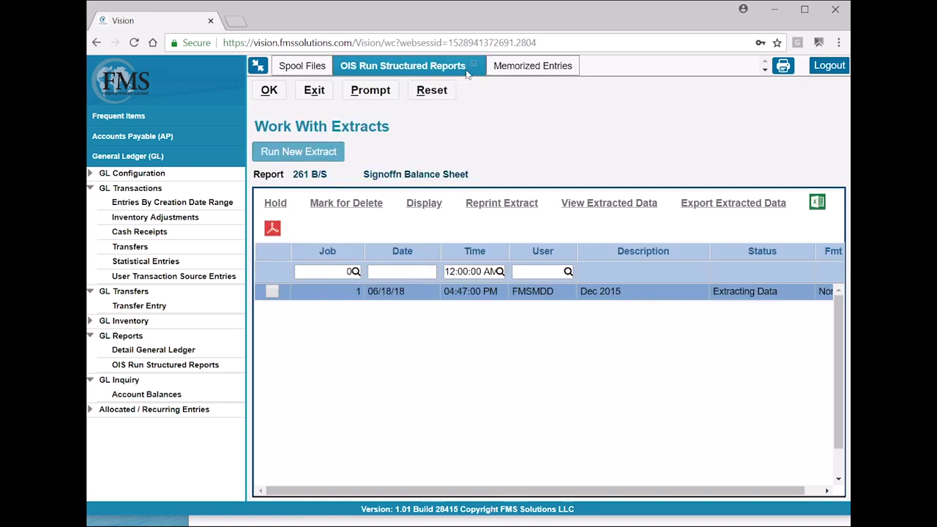
left_click(314, 90)
left_click(322, 90)
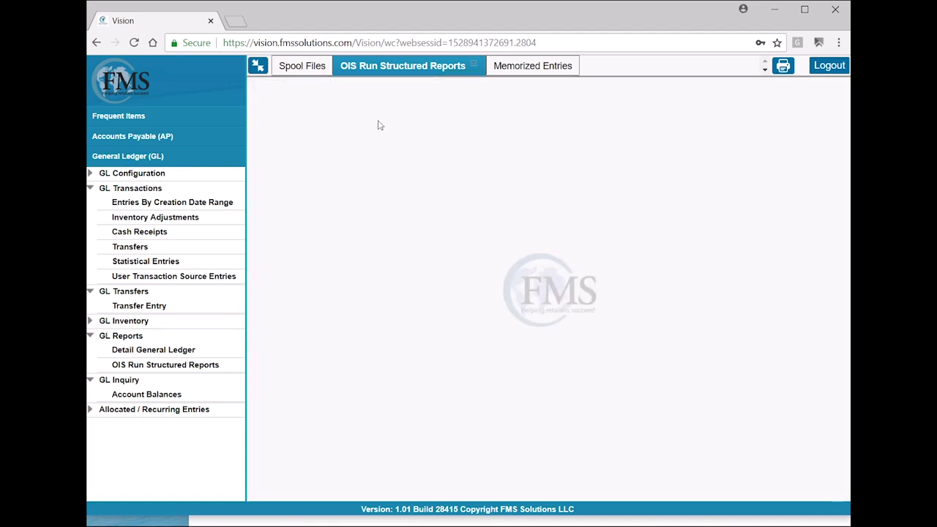
left_click(474, 64)
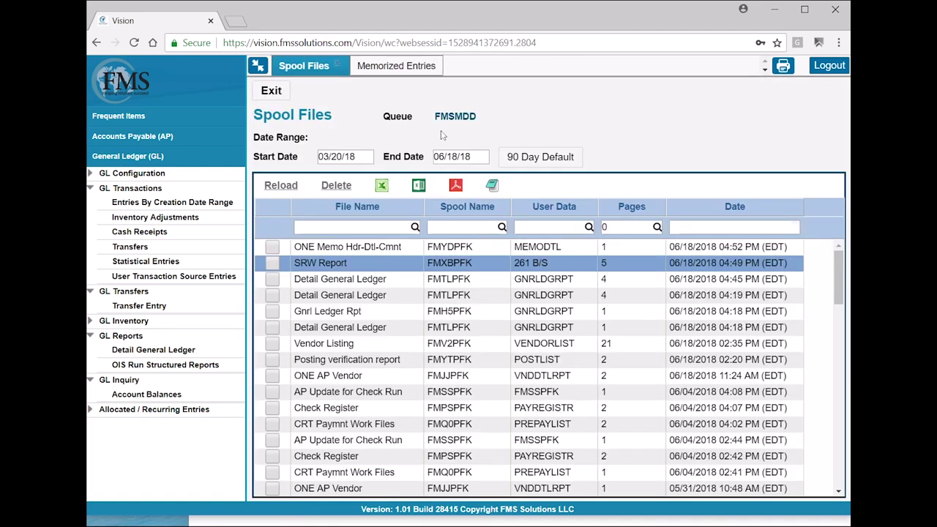
Exit and close Spool Files and Memorized Entries, and log out of the session.
left_click(277, 91)
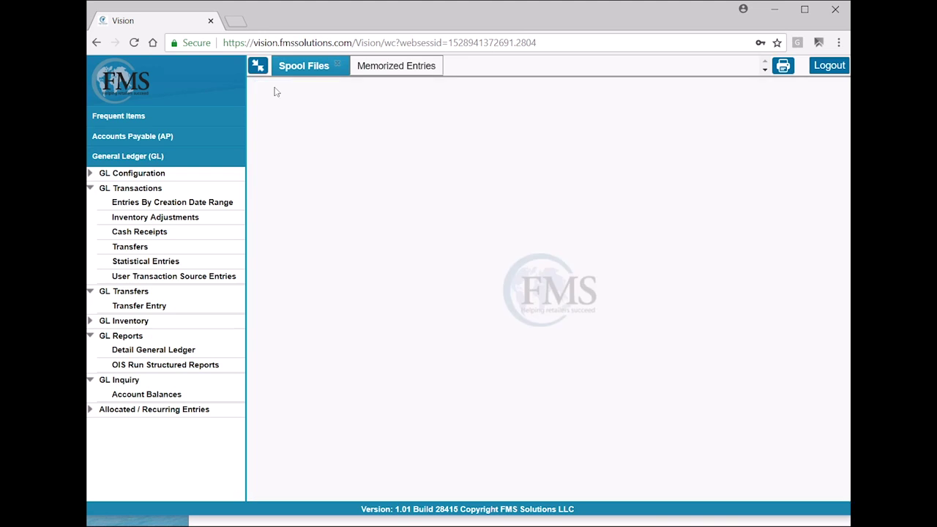
left_click(337, 65)
left_click(316, 91)
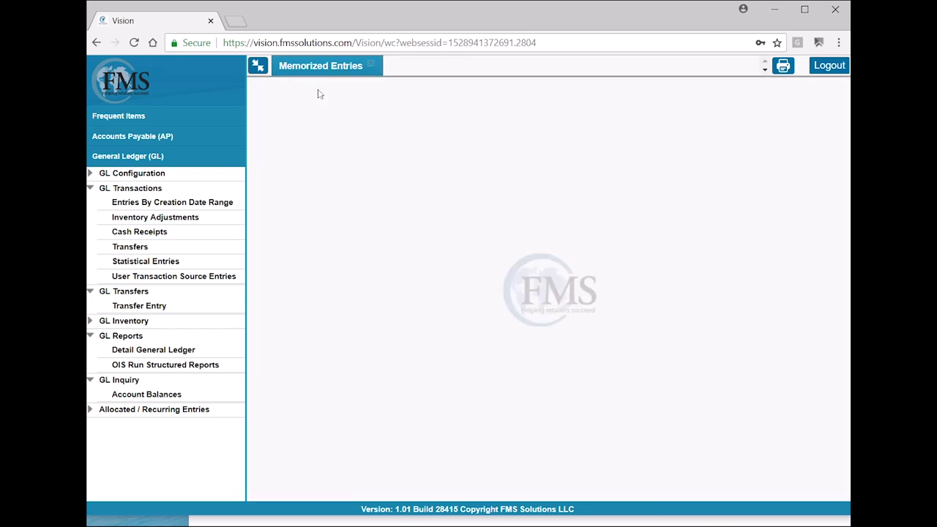
left_click(371, 66)
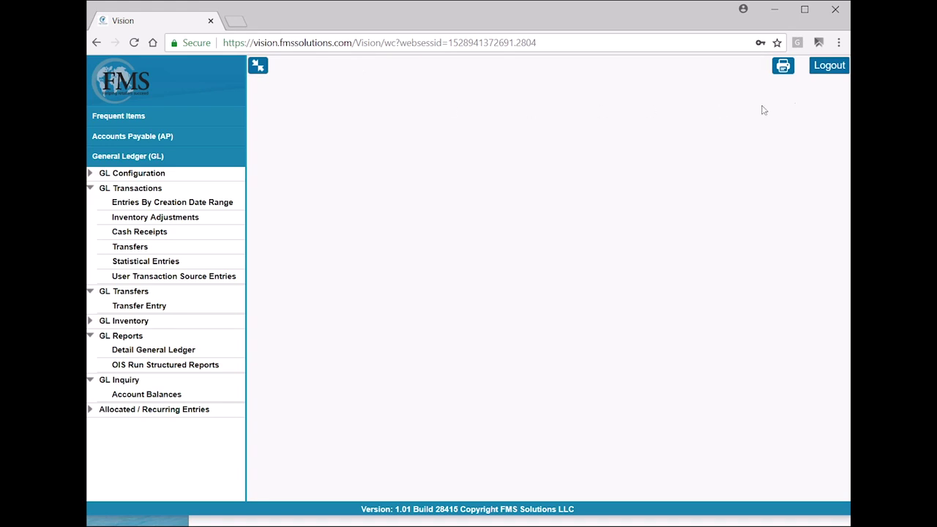
left_click(827, 66)
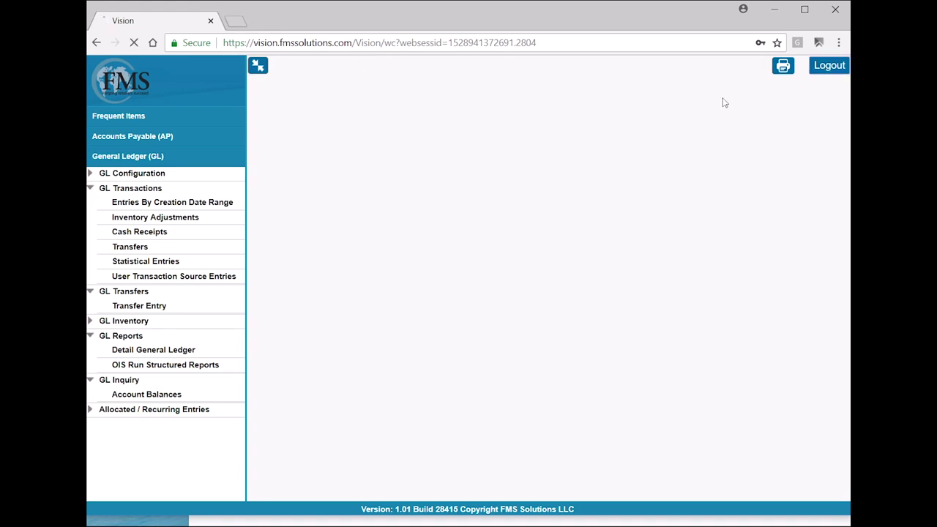